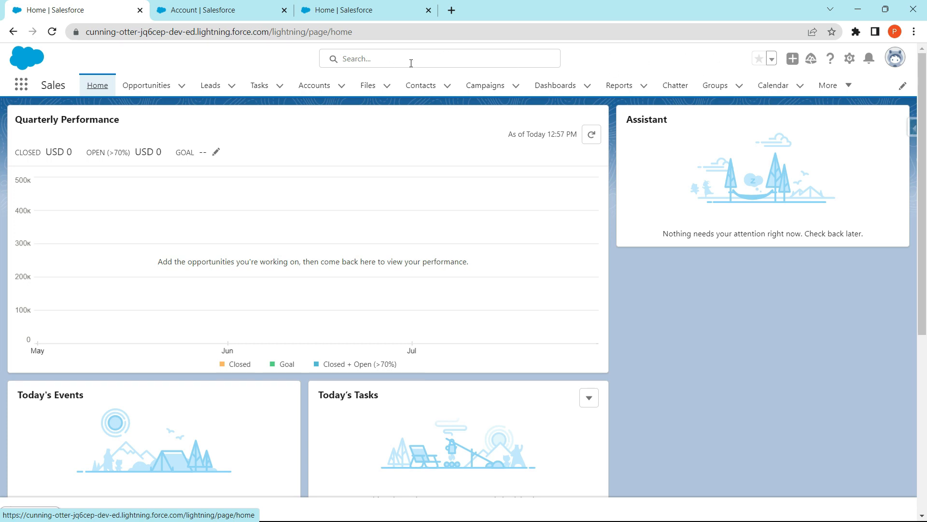
# - View the recent items in global search and check the Favorites list, closing each one
pyautogui.click(466, 57)
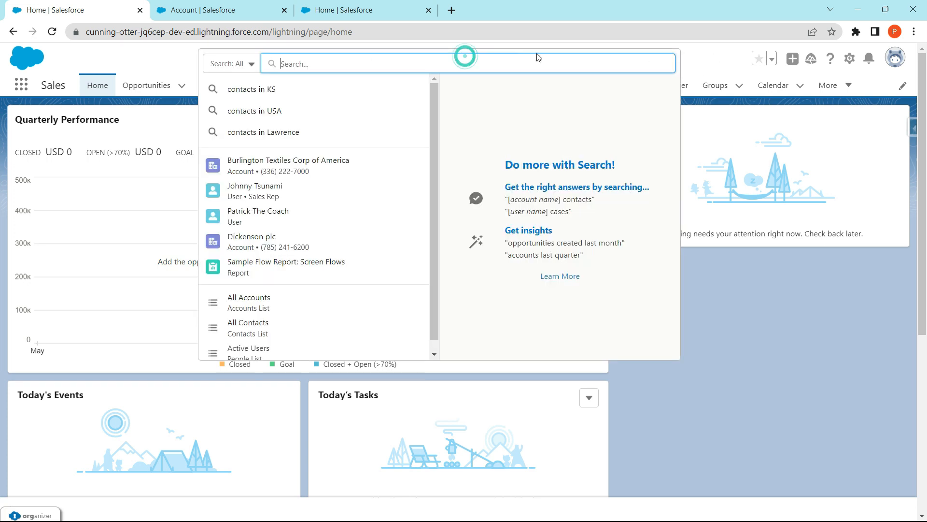
pyautogui.click(717, 58)
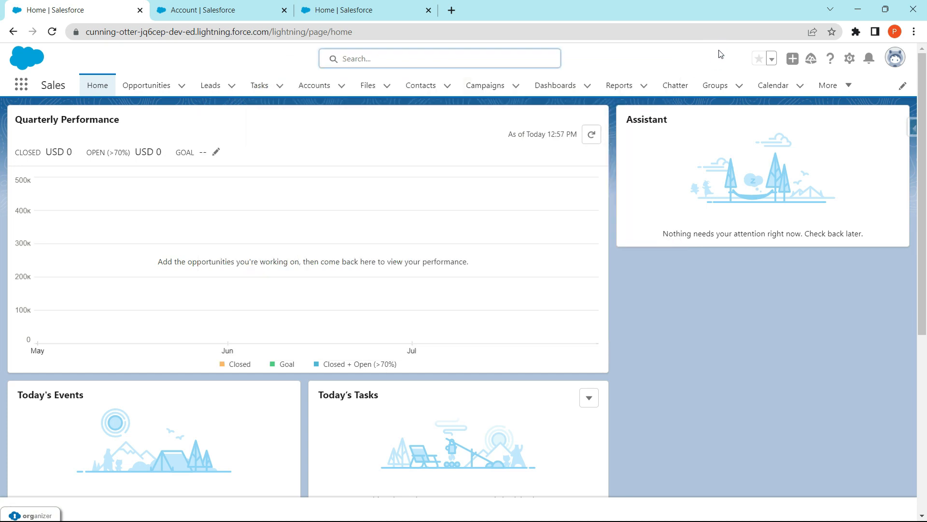
pyautogui.click(769, 60)
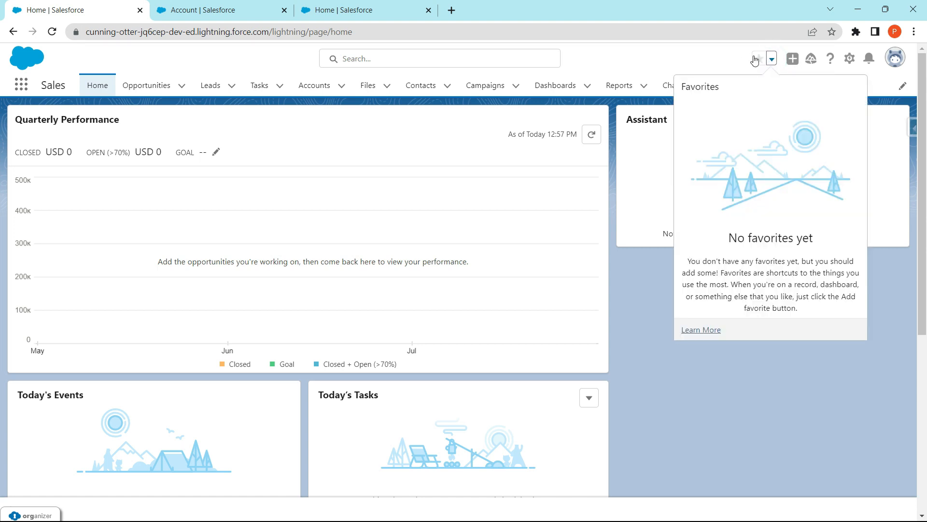
pyautogui.click(721, 53)
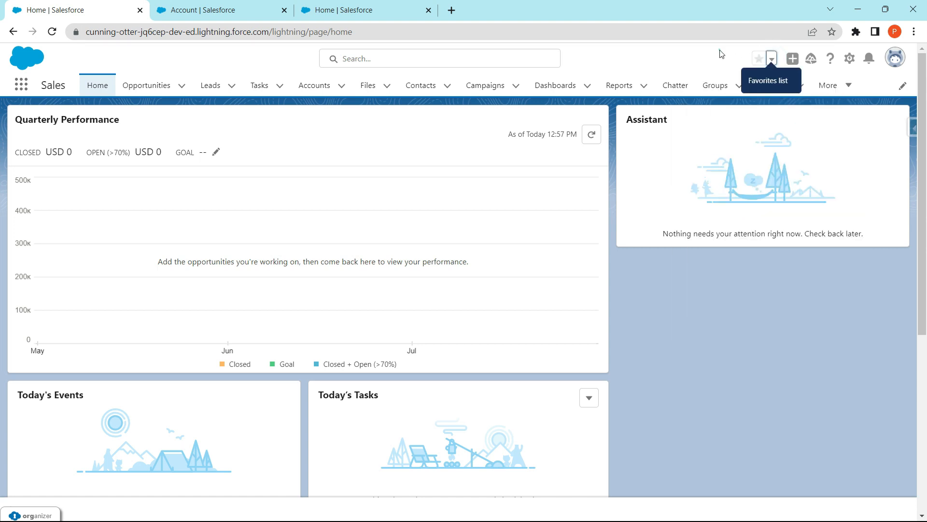
# - Examine the available Global Actions and the suggested guidance sets in the Guidance Center, closing both
pyautogui.click(794, 60)
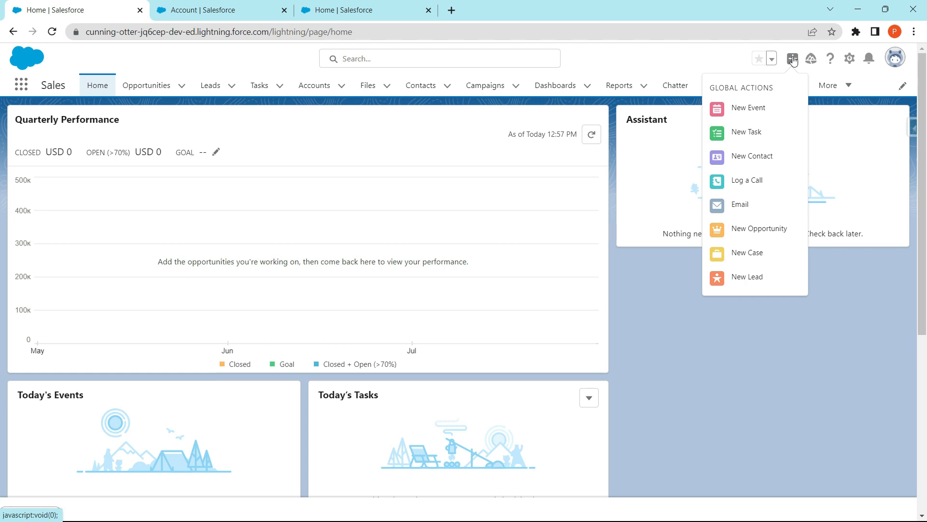
pyautogui.click(793, 58)
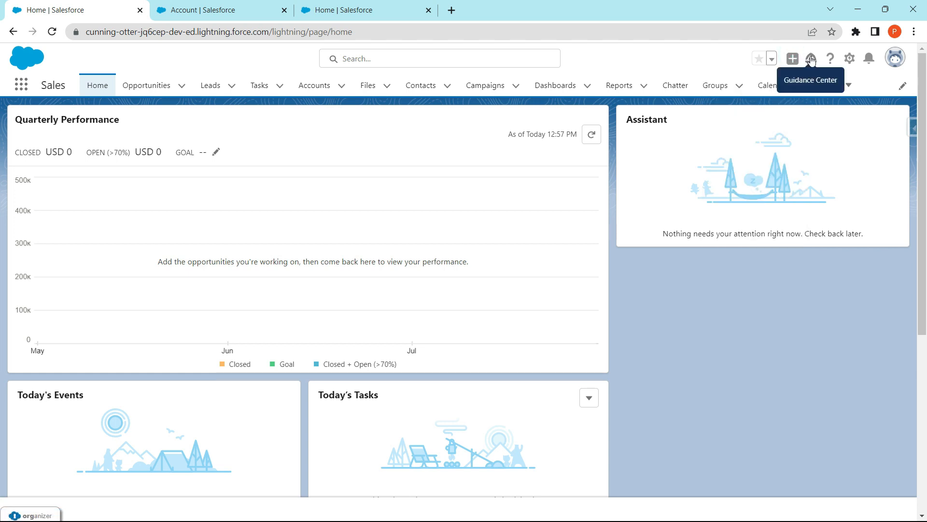
pyautogui.click(812, 61)
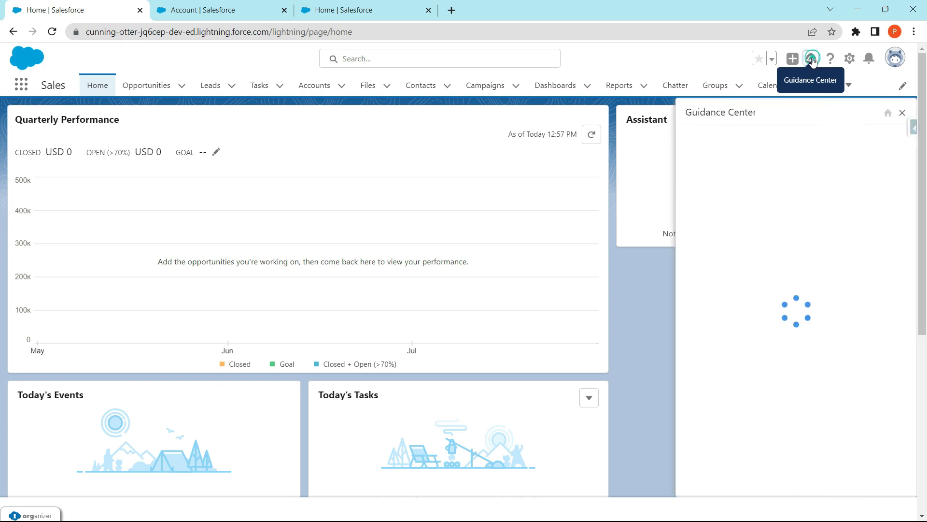
pyautogui.click(902, 113)
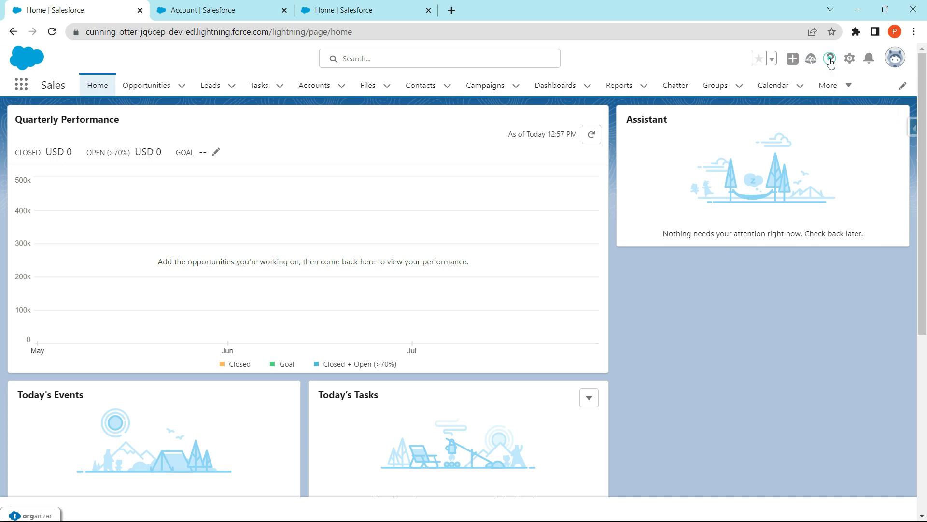
# - Review the Help & Training resources and display the available Setup options
pyautogui.click(830, 60)
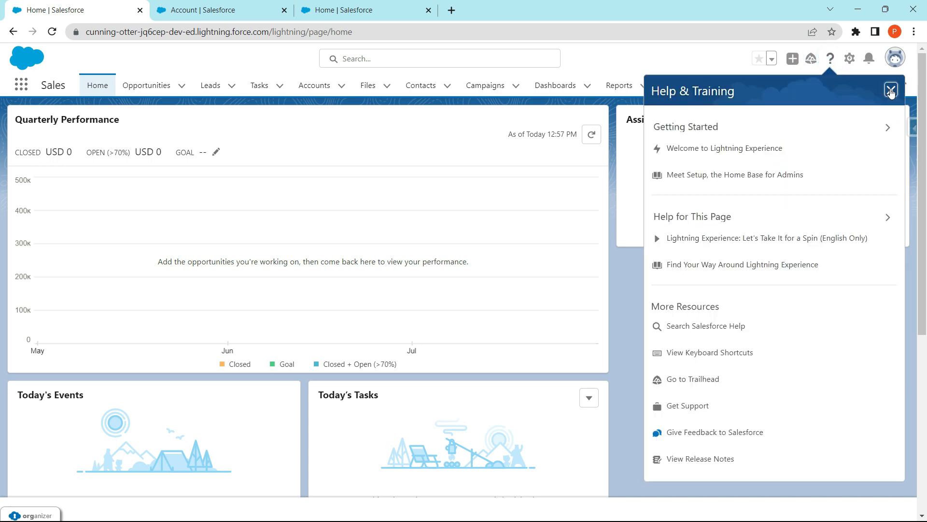
pyautogui.click(891, 91)
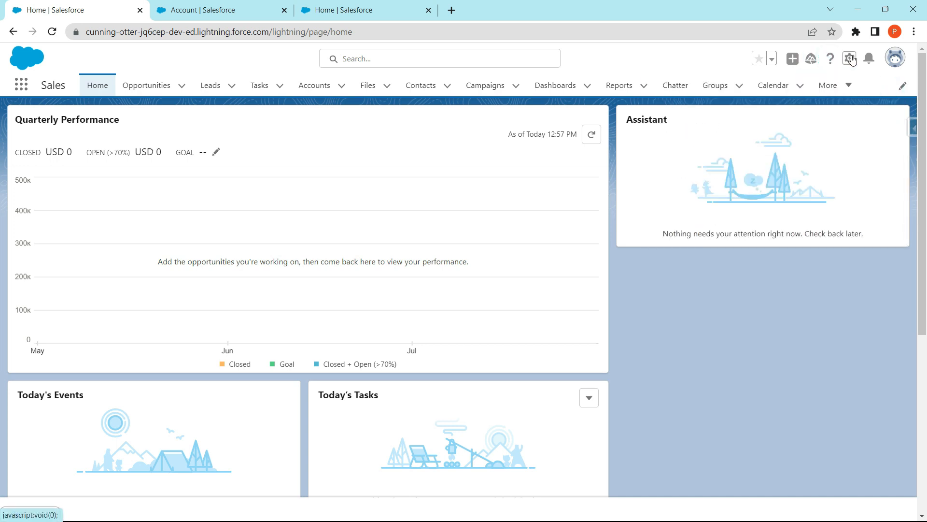
pyautogui.click(851, 58)
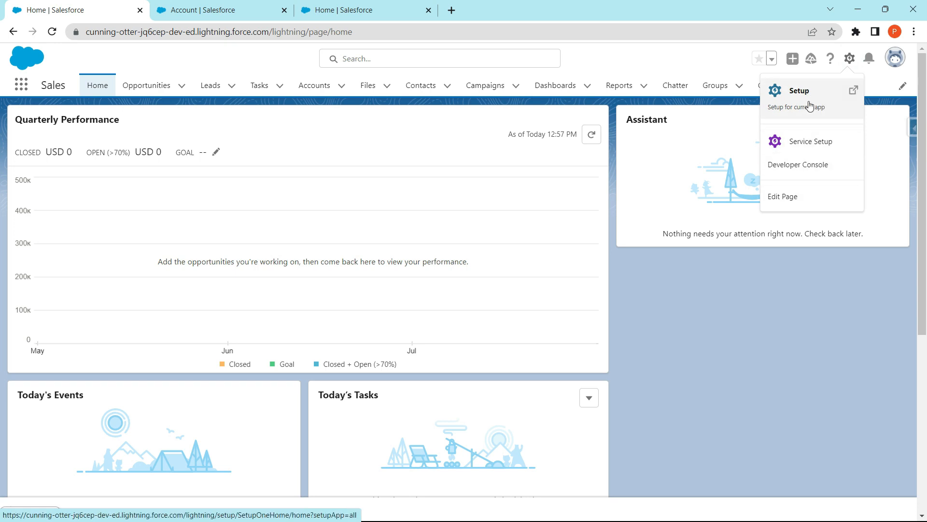
# - Check the notifications and view the user profile's display density and account options
pyautogui.click(870, 59)
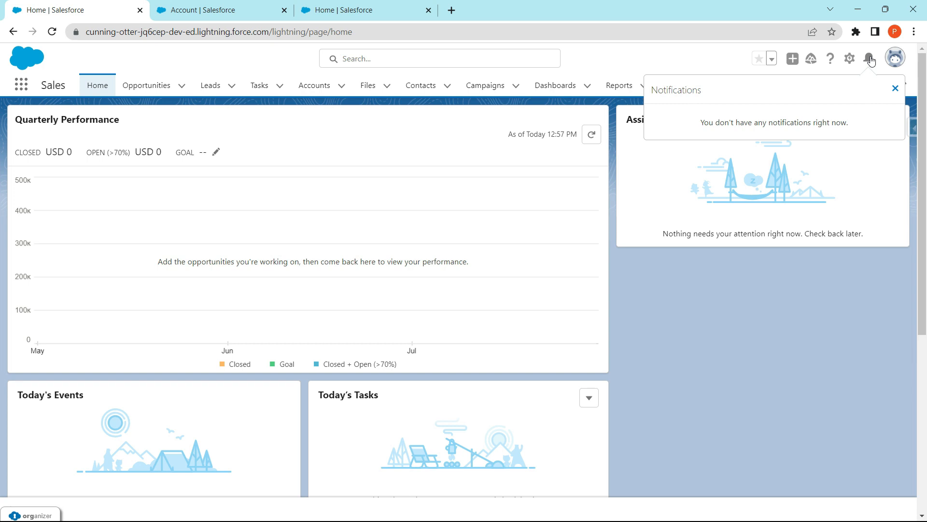
pyautogui.click(895, 89)
pyautogui.click(895, 59)
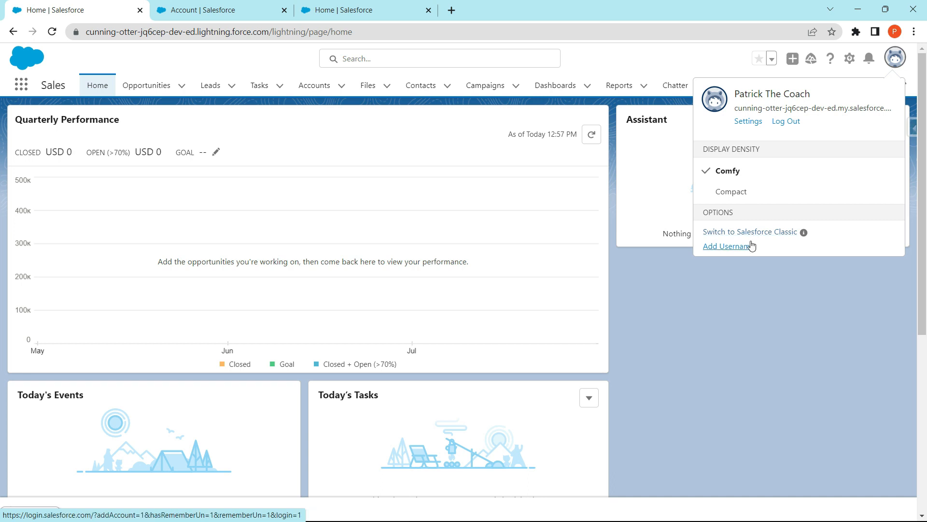
pyautogui.click(671, 58)
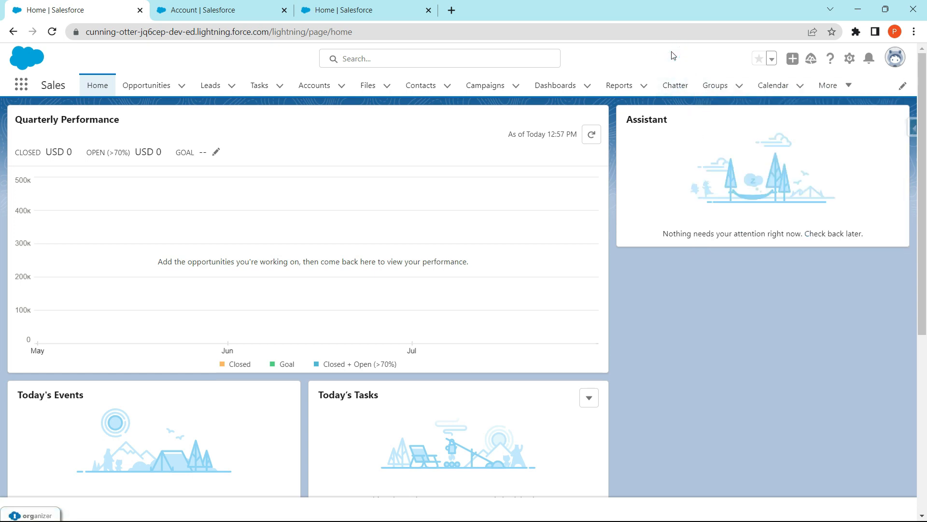
# - Switch to the Service app to view its navigation items, and return to the Sales app
pyautogui.click(22, 86)
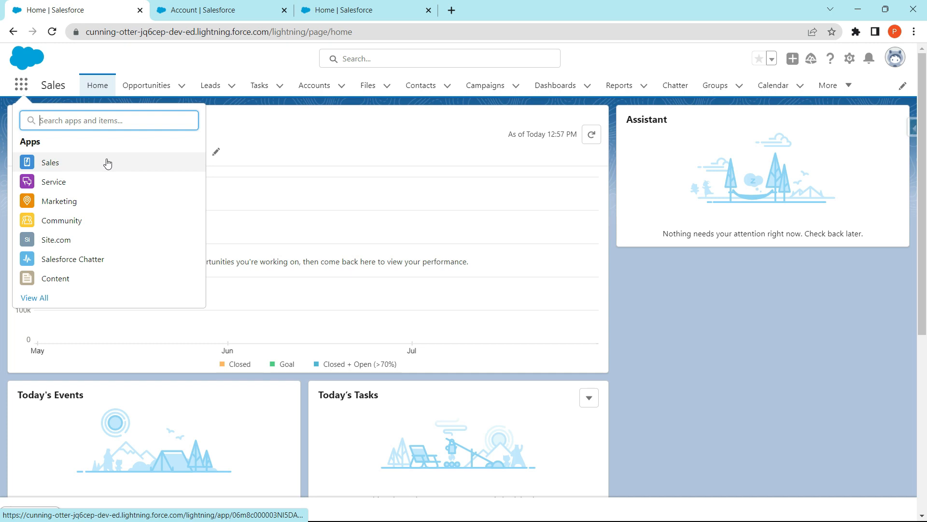
pyautogui.click(57, 182)
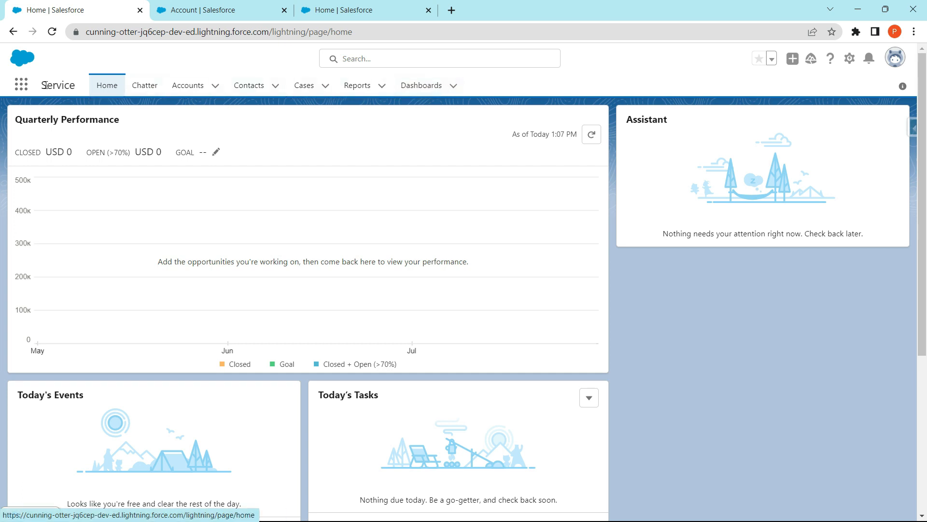
pyautogui.click(20, 87)
pyautogui.click(54, 159)
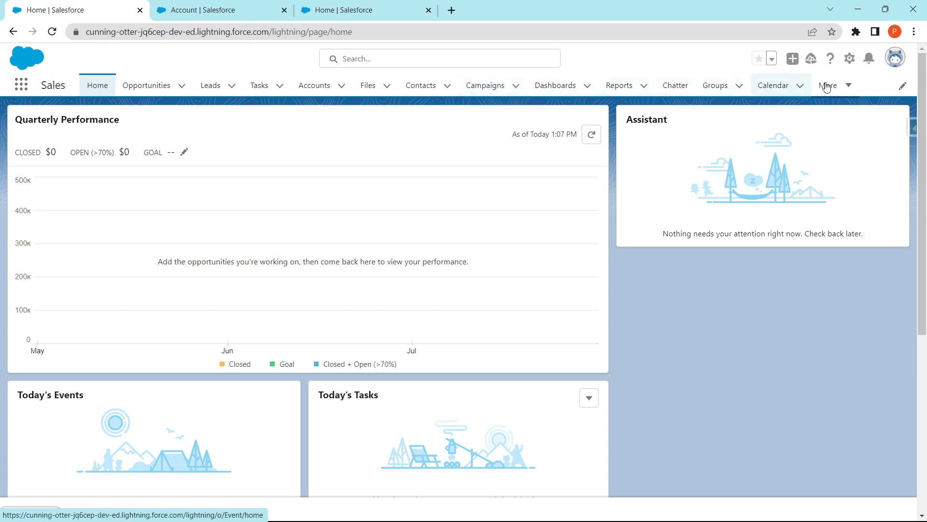
# - Reorder the Sales app's navigation items so Accounts comes directly after Home, save, and check the overflow items
pyautogui.click(850, 89)
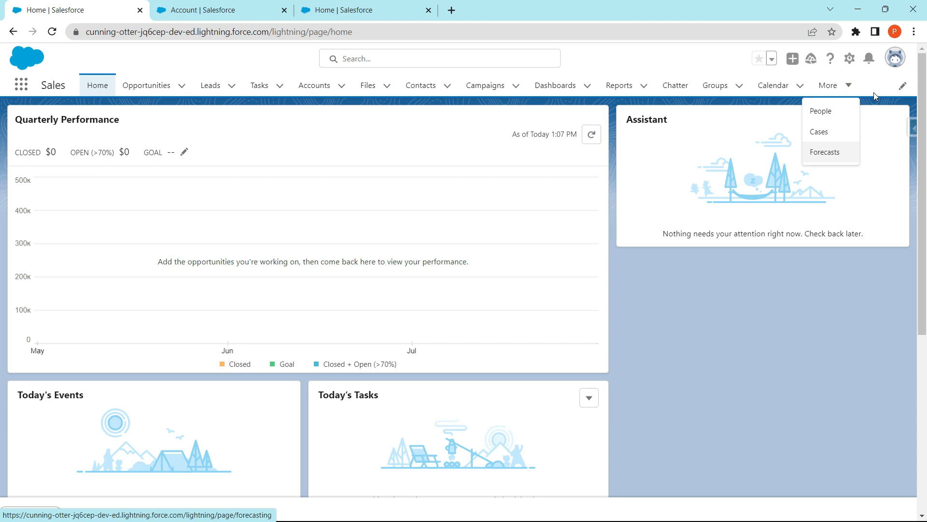
pyautogui.click(874, 75)
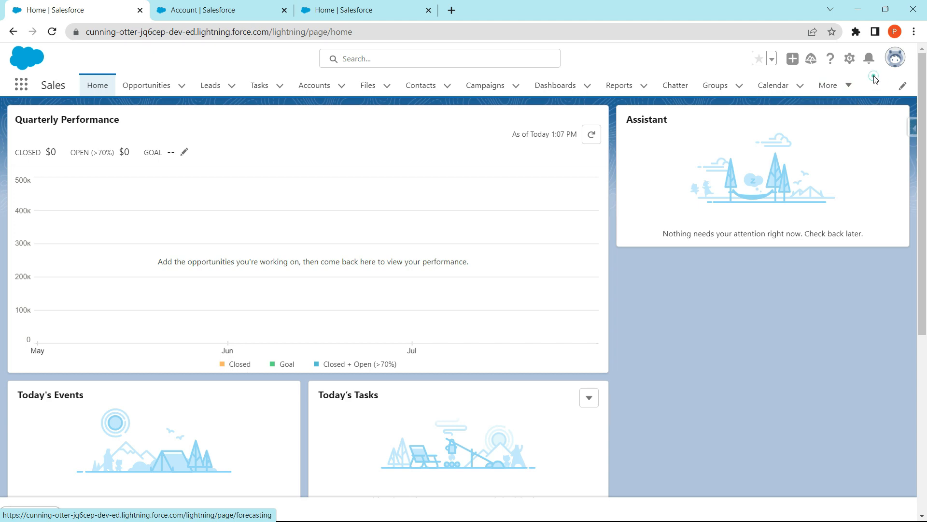
pyautogui.click(904, 87)
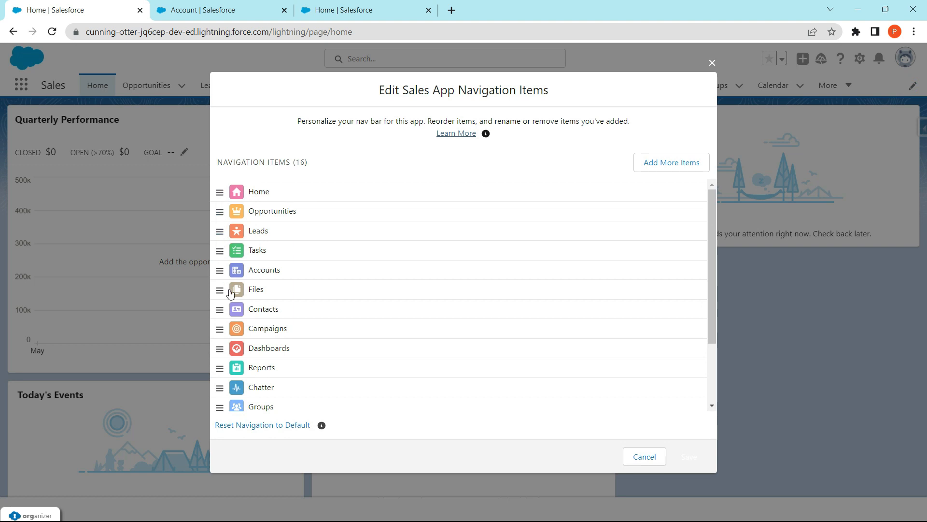
pyautogui.moveTo(219, 270); pyautogui.dragTo(219, 218)
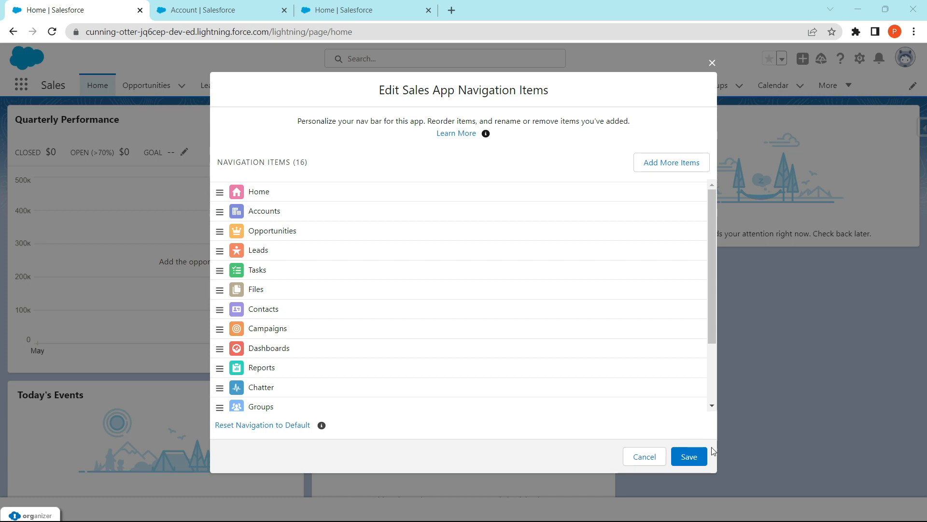
pyautogui.click(700, 455)
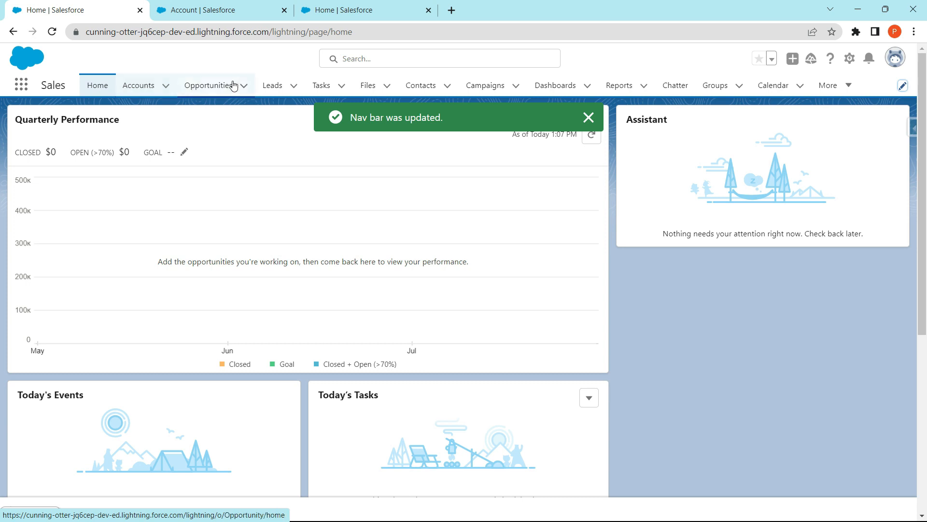
pyautogui.click(843, 85)
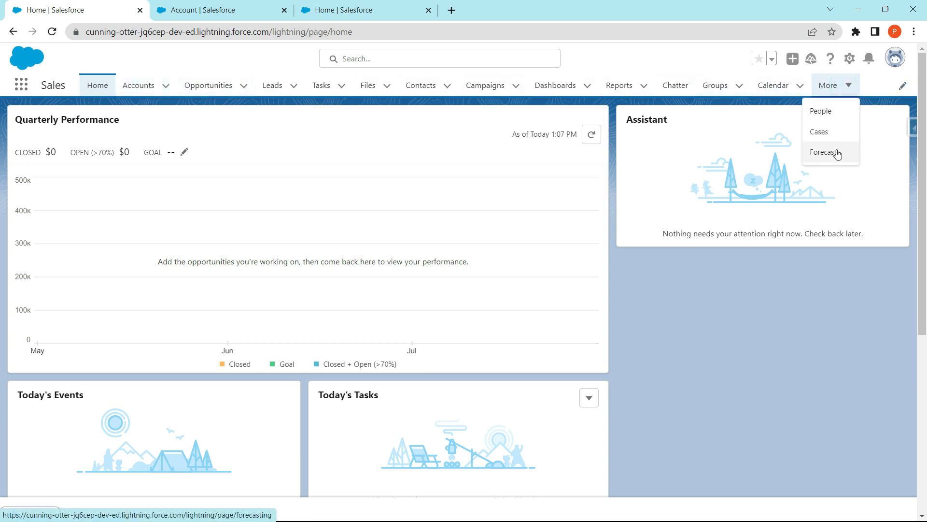
pyautogui.click(874, 84)
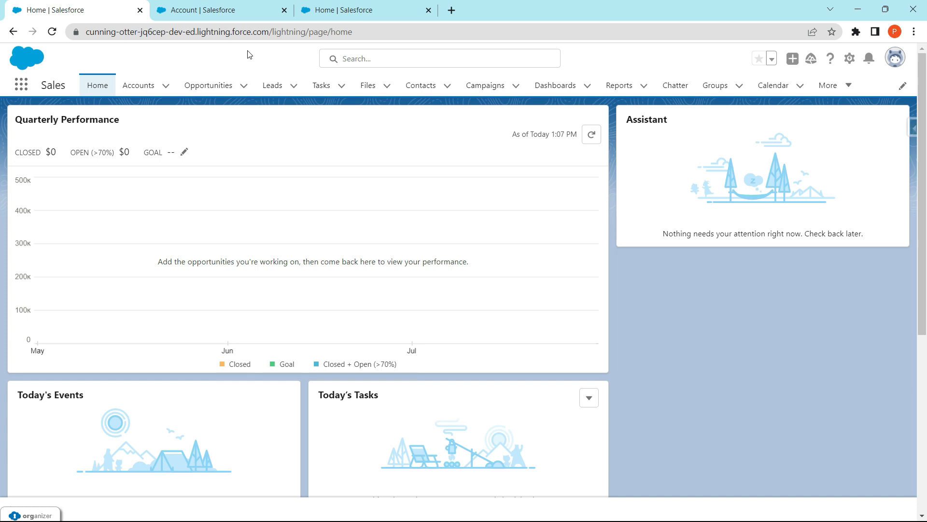
# - Open Setup and search its Quick Find for "user interface"
pyautogui.click(850, 59)
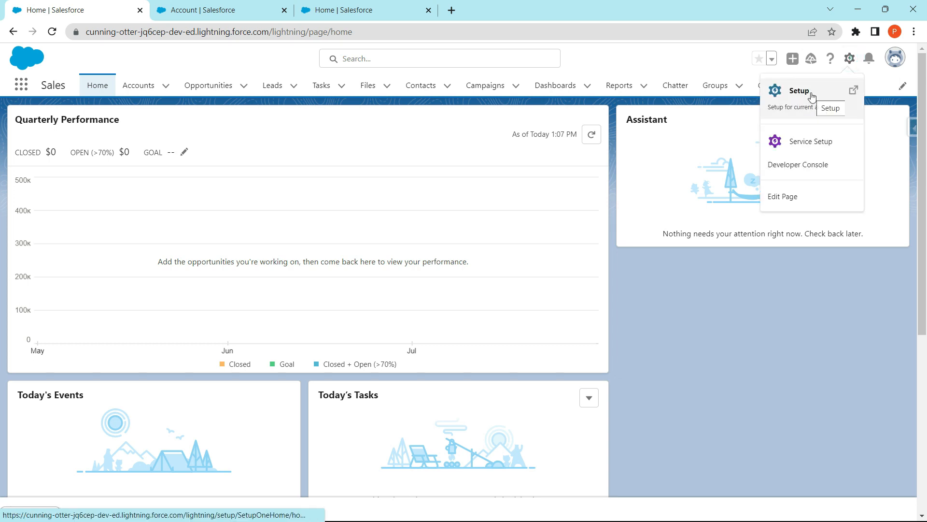
pyautogui.click(811, 95)
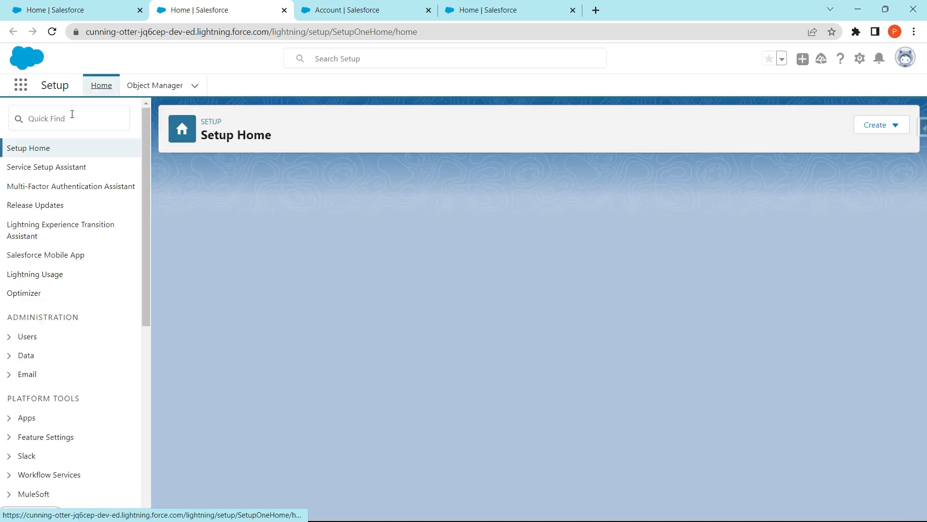
pyautogui.click(69, 117)
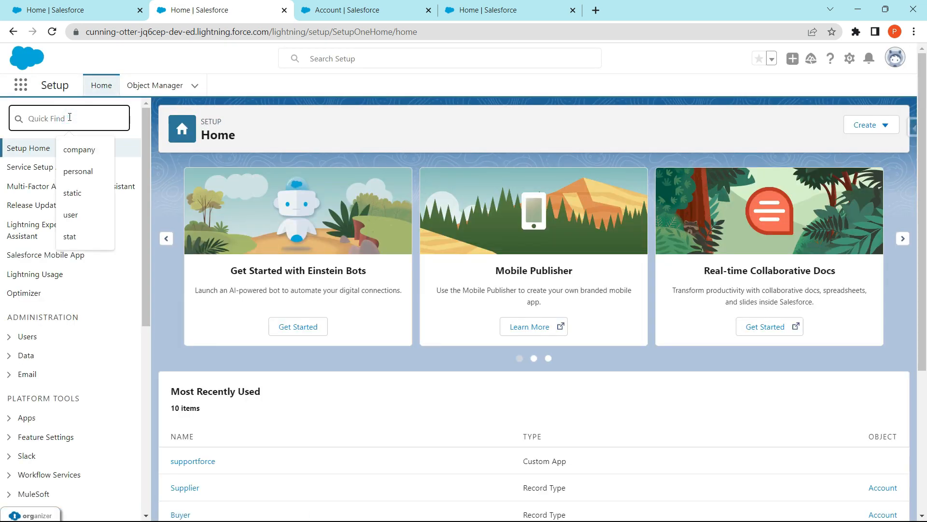
pyautogui.write('us')
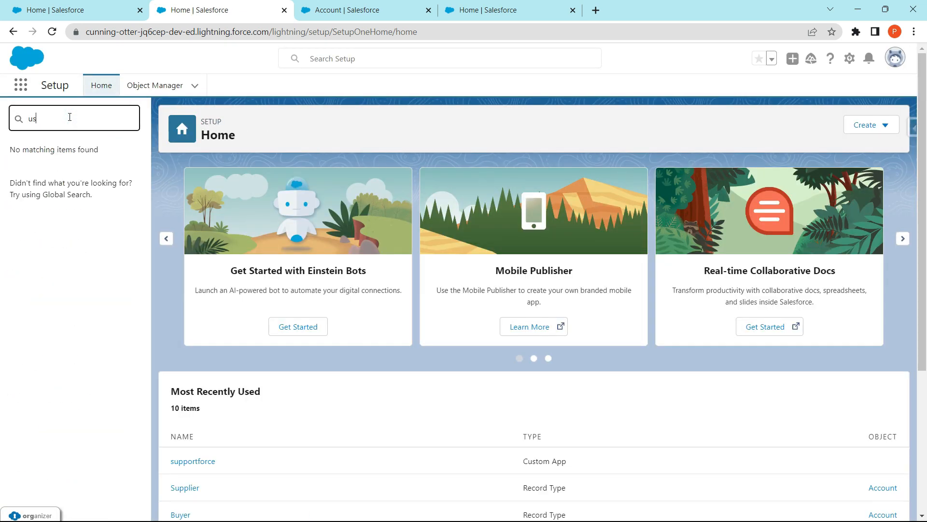
pyautogui.write('er interface')
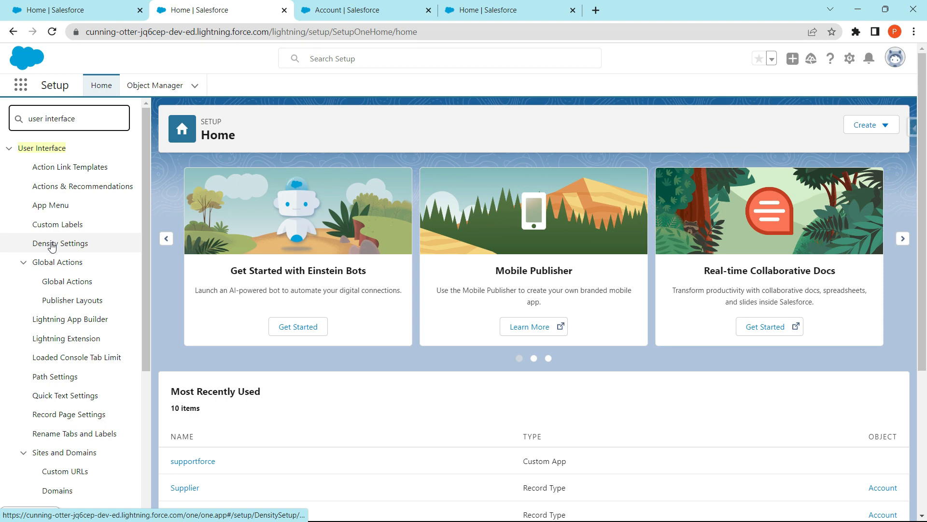
# - Collapse the Global Actions and Sites and Domains groups and examine the settings listed under User Interface
pyautogui.click(23, 262)
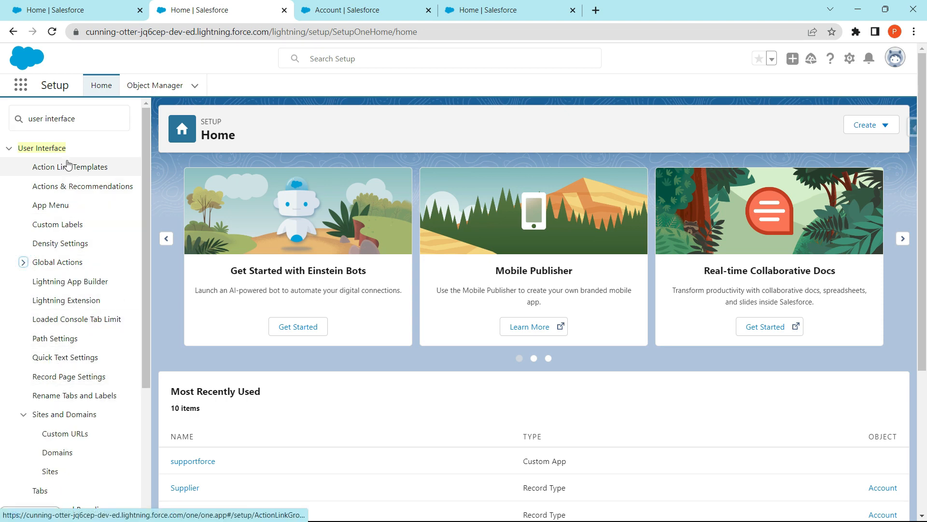
pyautogui.scroll(-3, 63, 232)
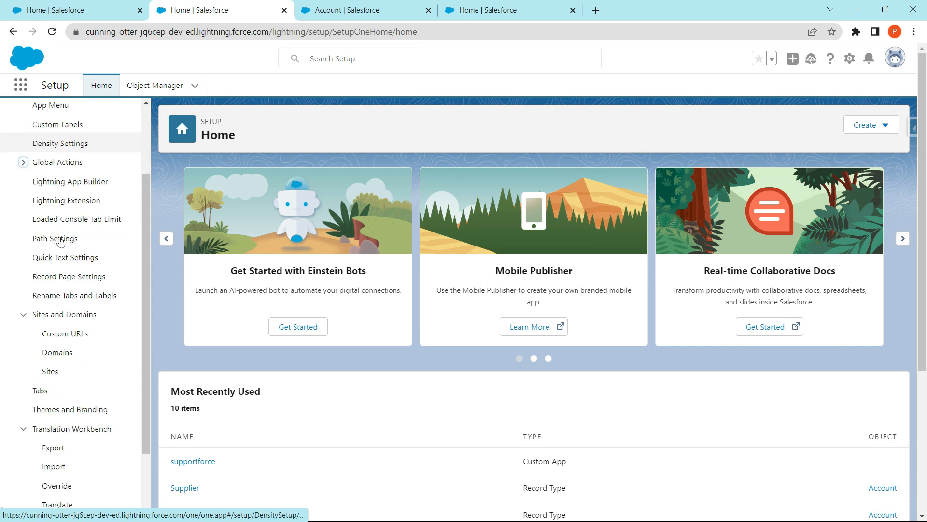
pyautogui.click(23, 294)
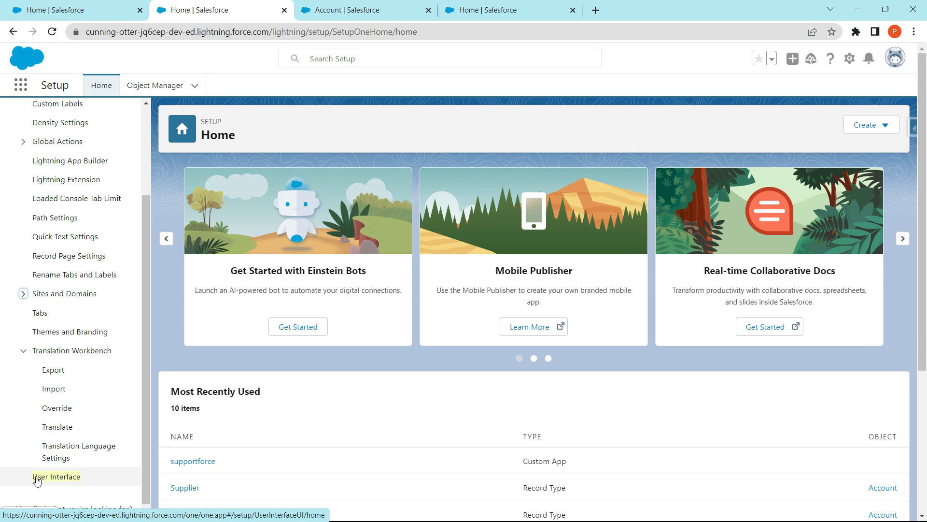
pyautogui.scroll(3, 72, 481)
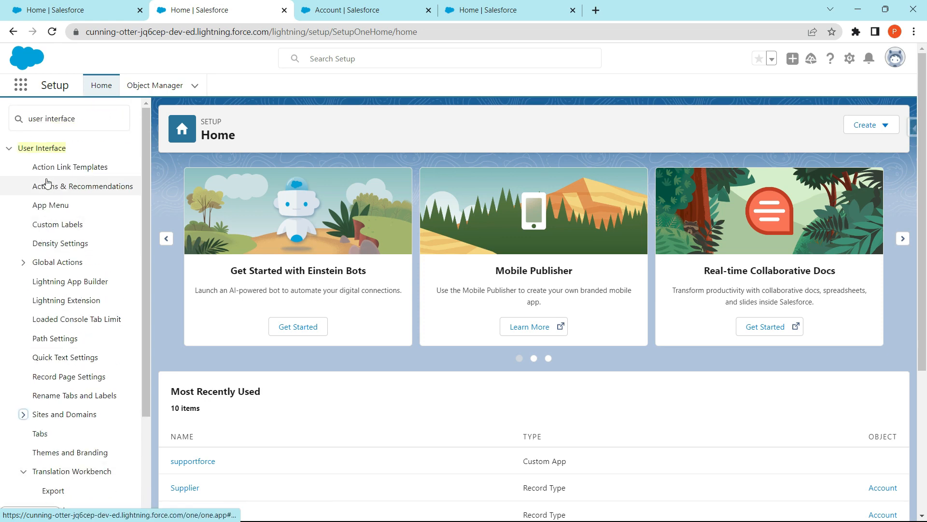
pyautogui.scroll(-3, 48, 264)
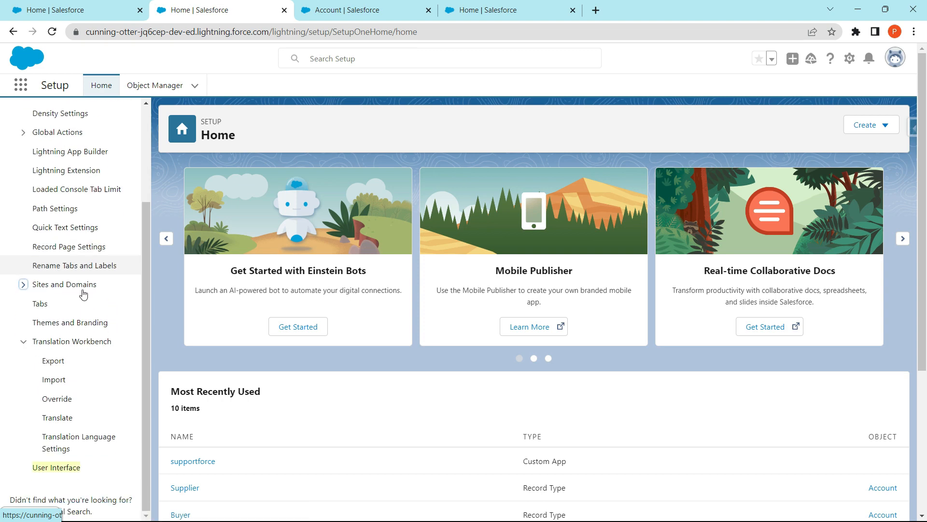
pyautogui.scroll(3, 57, 446)
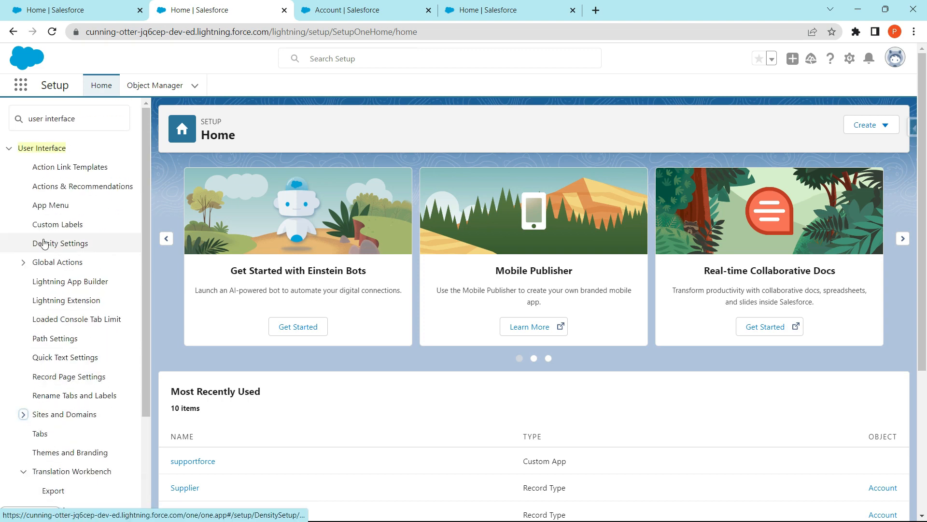
# - Open the User Interface settings page and review its options from the User Interface section through Advanced
pyautogui.scroll(-3, 62, 463)
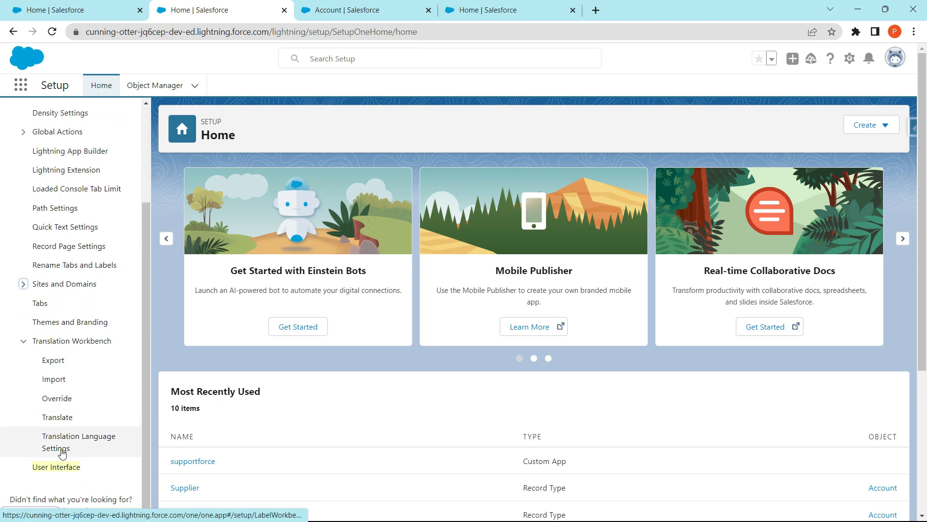
pyautogui.click(58, 467)
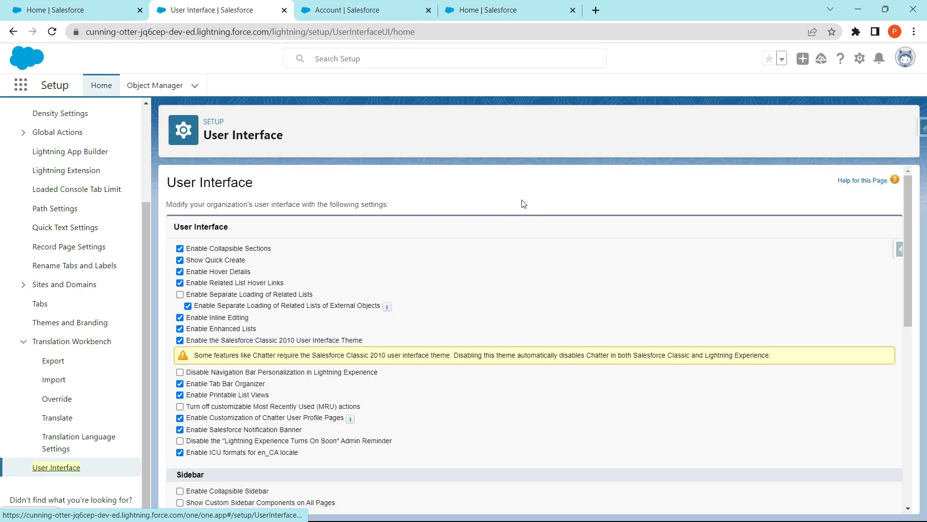
pyautogui.scroll(-3, 549, 217)
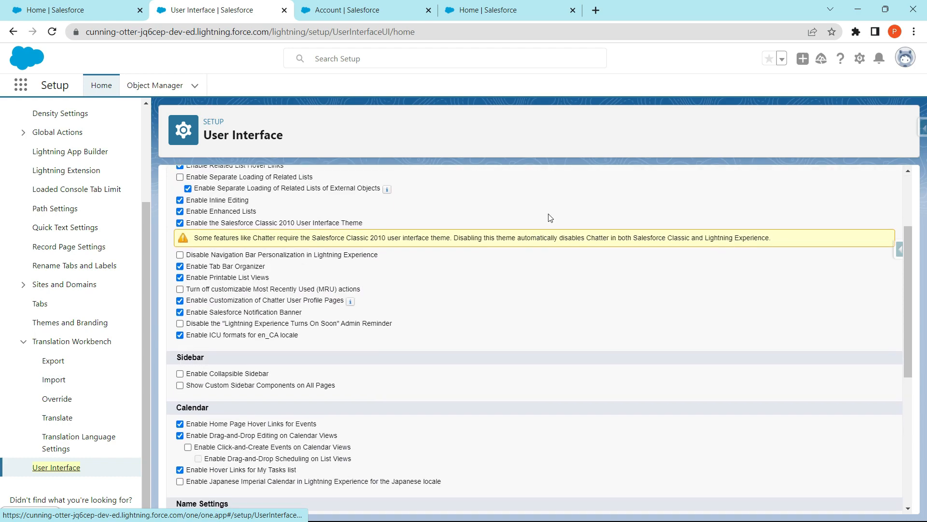
pyautogui.scroll(1, 498, 217)
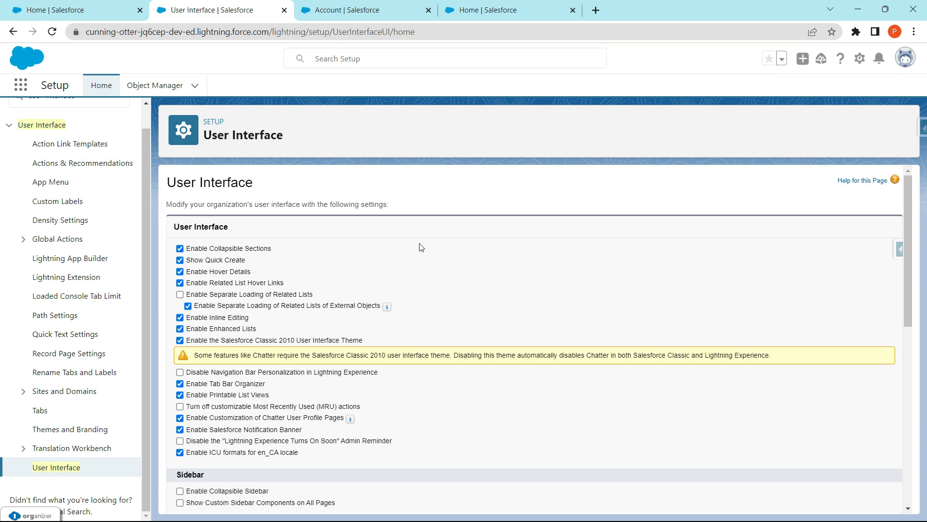
pyautogui.scroll(-6, 421, 247)
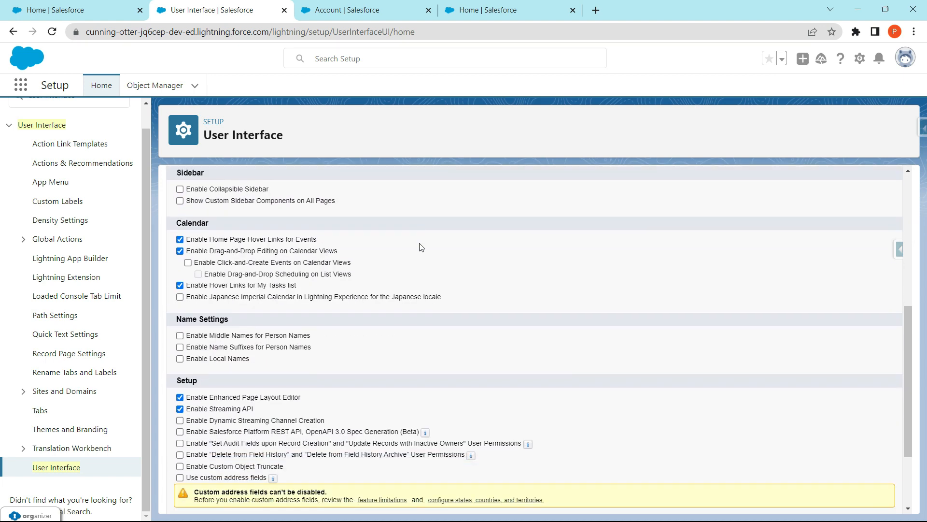
pyautogui.scroll(-2, 421, 248)
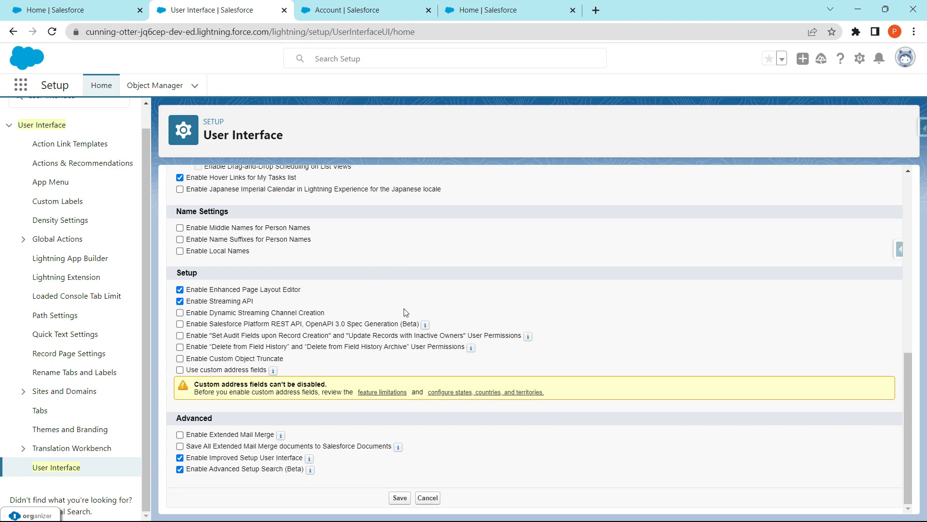
pyautogui.scroll(8, 413, 267)
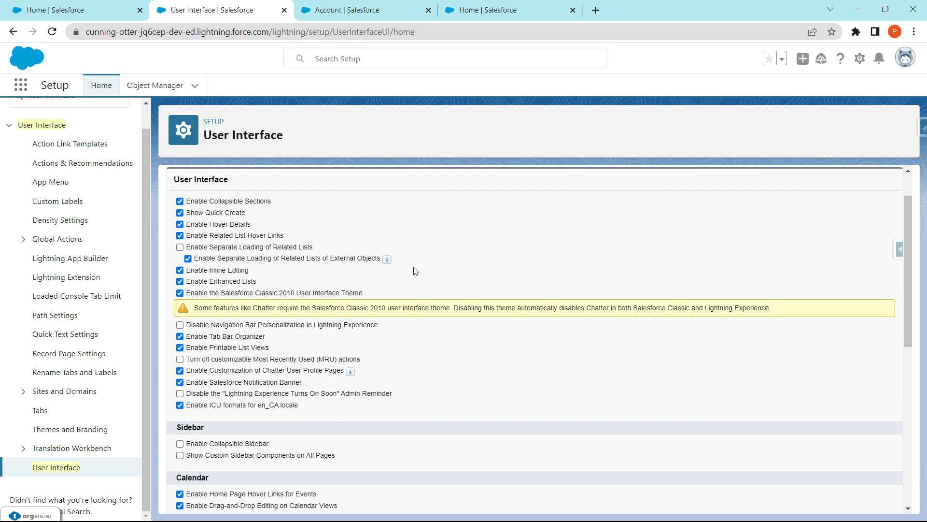
pyautogui.scroll(1, 414, 268)
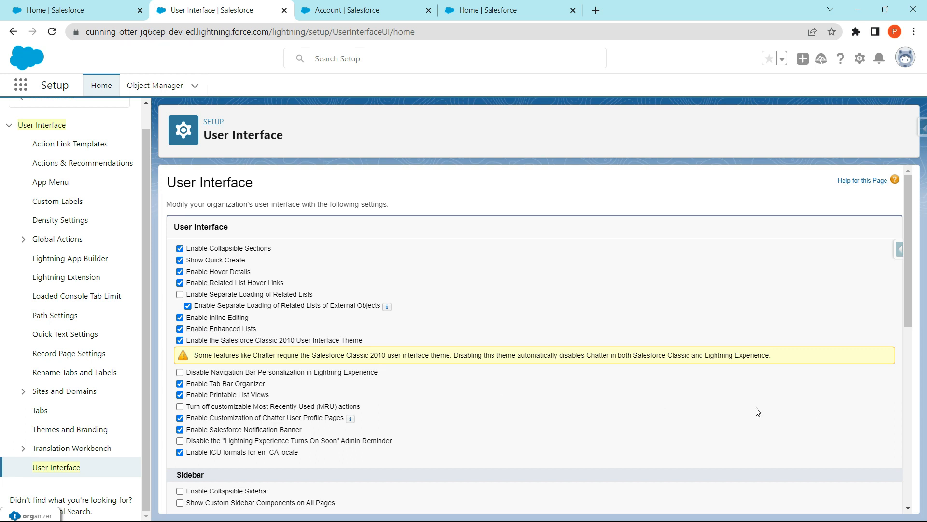
# - Make sure Enable Inline Editing is turned on alongside Enable Enhanced Lists, and save the User Interface settings
pyautogui.scroll(-1, 469, 370)
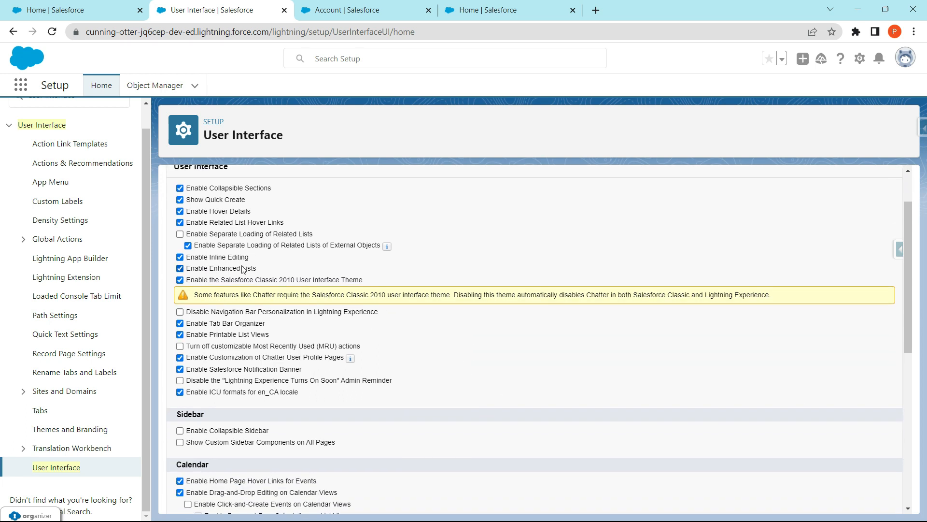
pyautogui.click(180, 257)
pyautogui.scroll(-7, 433, 437)
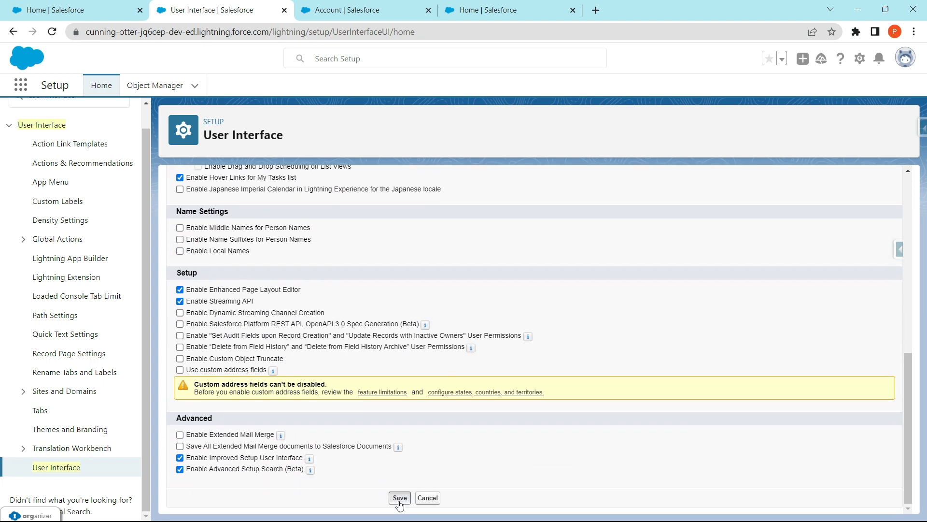
pyautogui.click(399, 498)
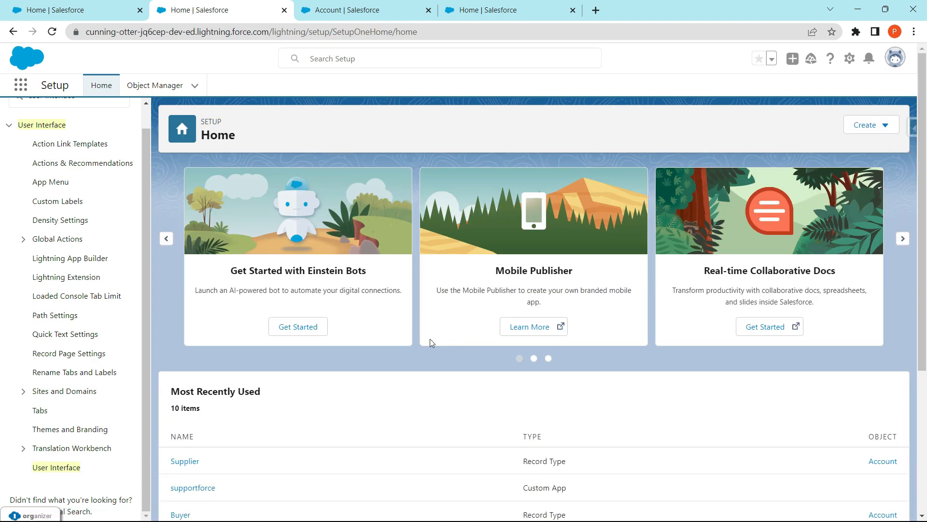
# - Return to the Sales app, open Accounts and switch the list view to All Accounts
pyautogui.click(367, 5)
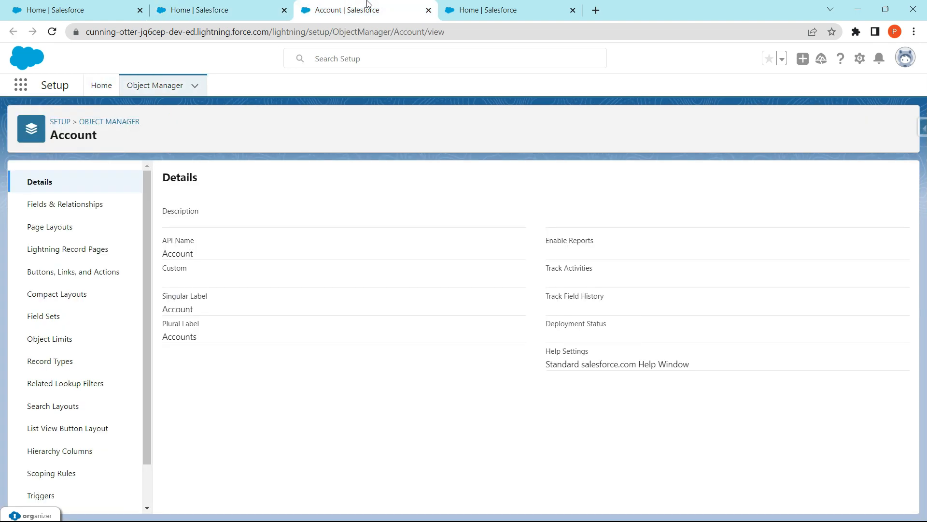
pyautogui.click(81, 5)
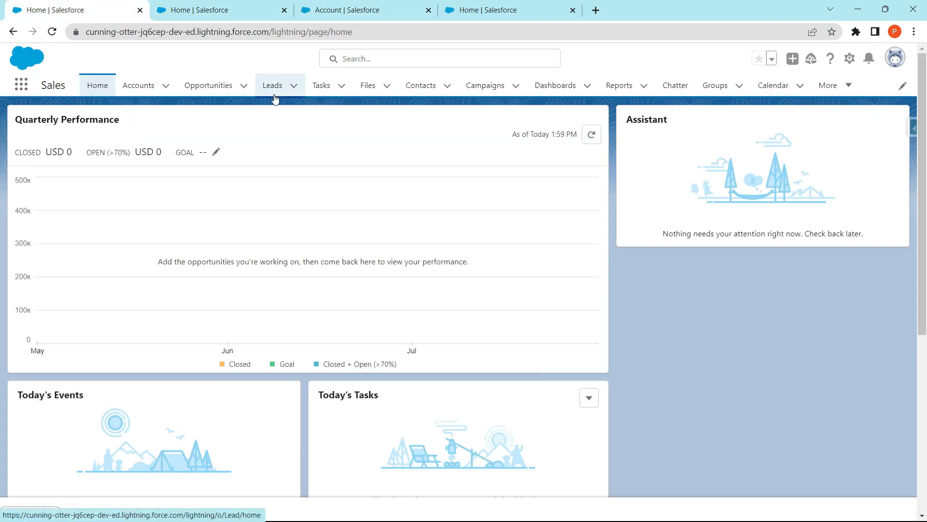
pyautogui.click(155, 88)
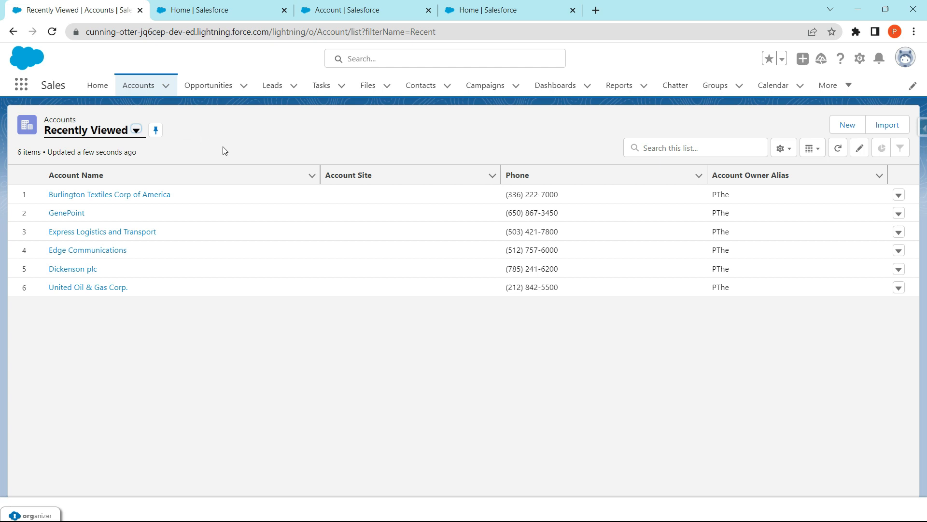
pyautogui.click(136, 131)
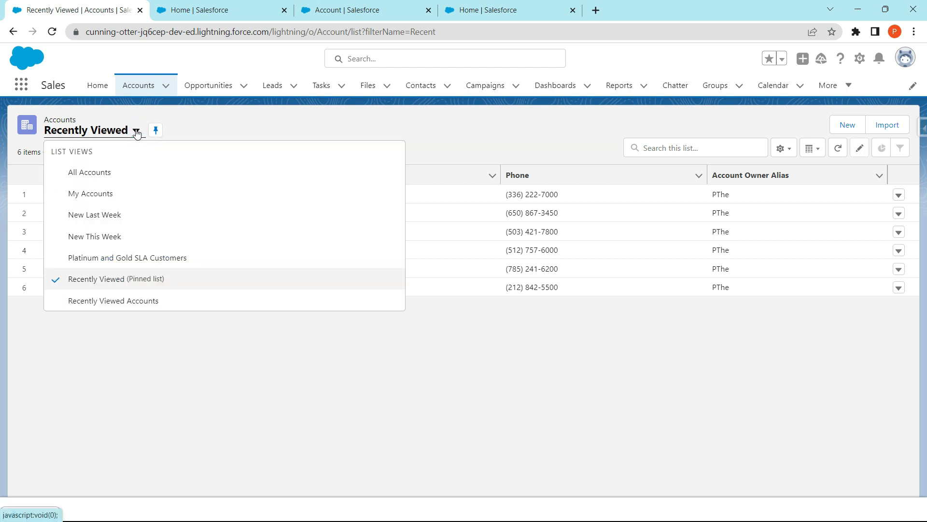
pyautogui.click(124, 175)
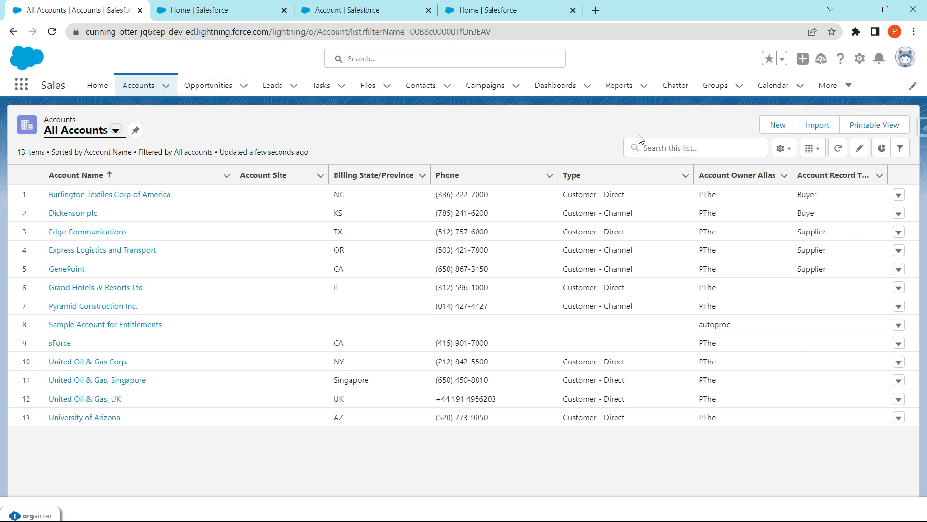
# - Filter the All Accounts list by Account Record Type equals Buyer, save the filter and close the filters
pyautogui.click(900, 151)
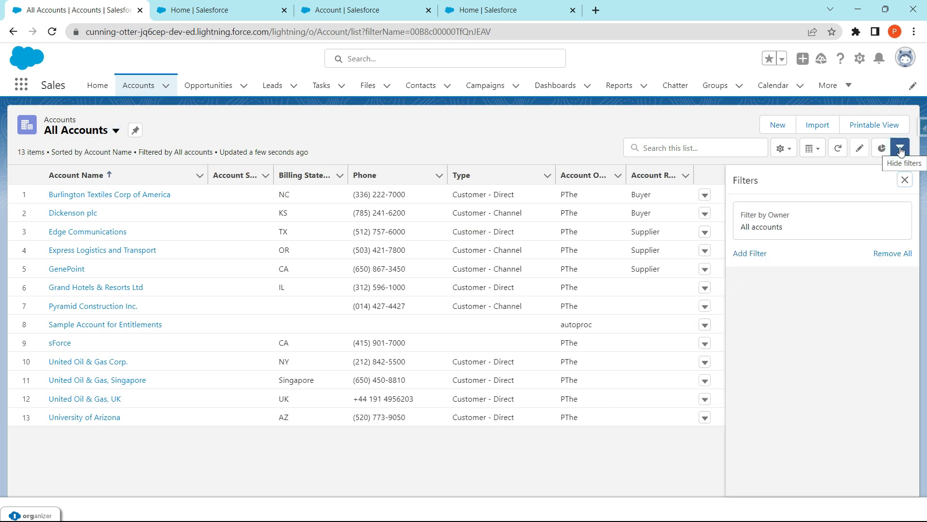
pyautogui.click(756, 254)
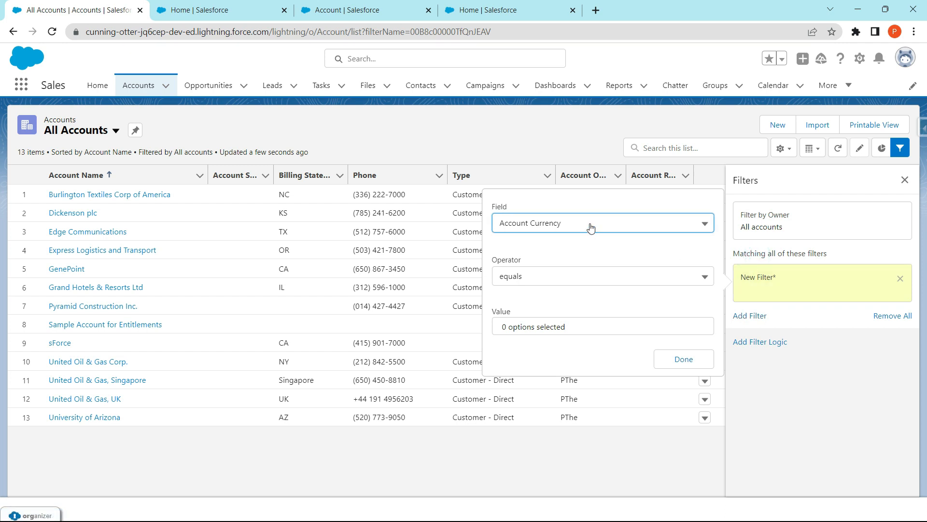
pyautogui.click(622, 227)
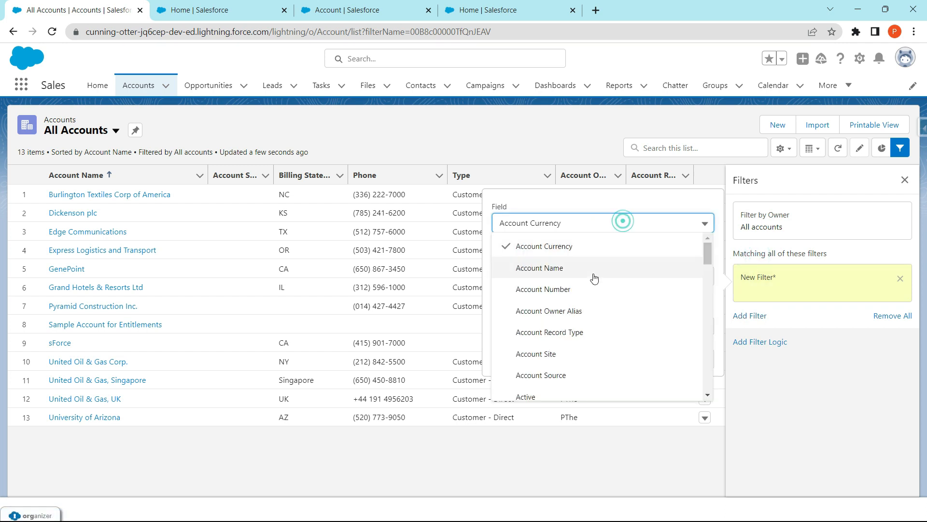
pyautogui.click(580, 332)
pyautogui.click(577, 323)
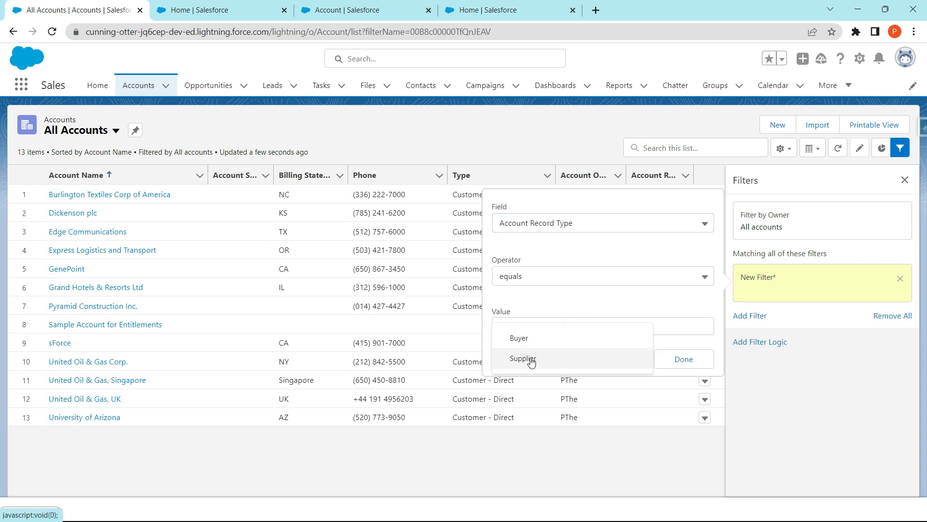
pyautogui.click(533, 342)
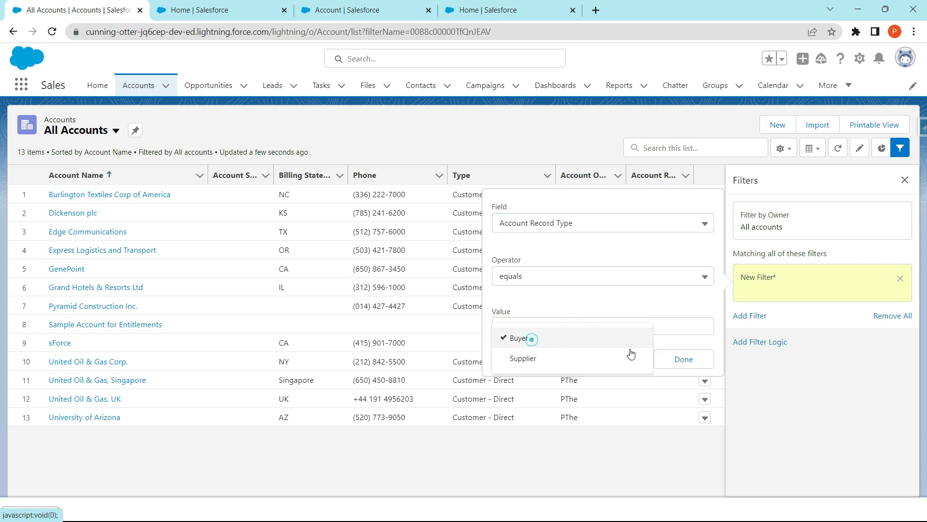
pyautogui.click(683, 359)
pyautogui.click(874, 183)
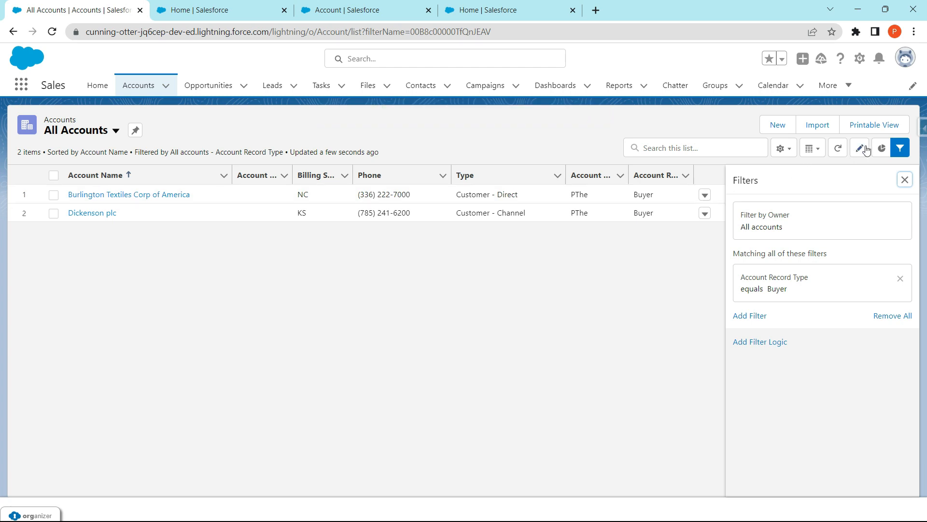
pyautogui.click(904, 180)
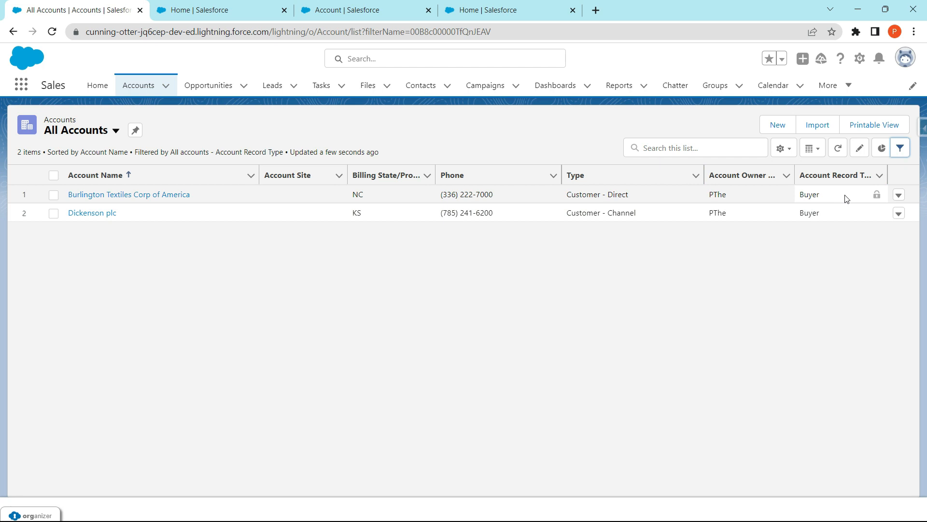
# - Select both Buyer accounts, set Billing State/Province to TN for all selected items and save
pyautogui.click(53, 176)
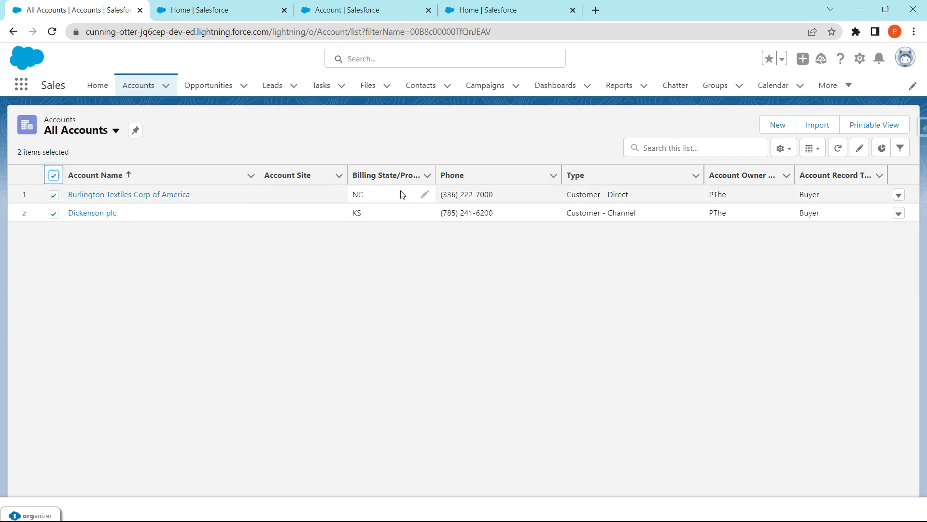
pyautogui.click(423, 195)
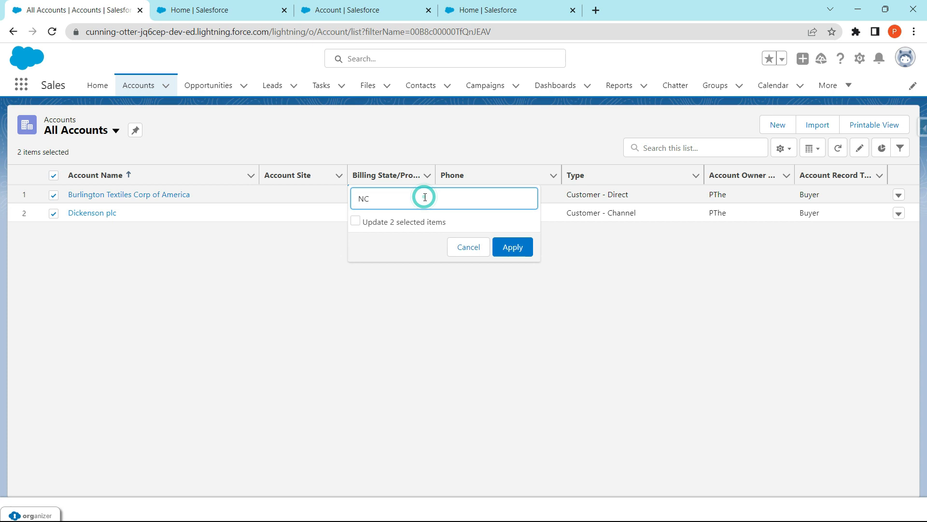
pyautogui.click(356, 220)
pyautogui.click(380, 199)
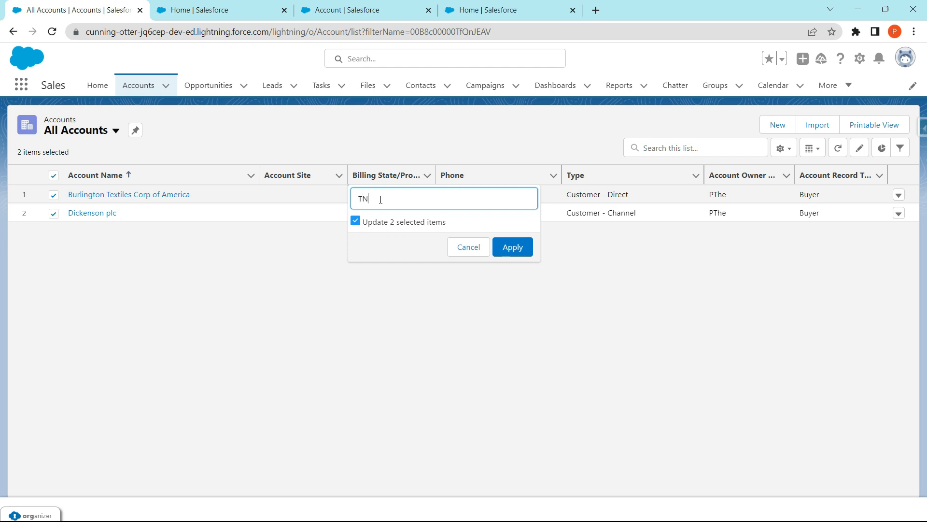
pyautogui.click(513, 247)
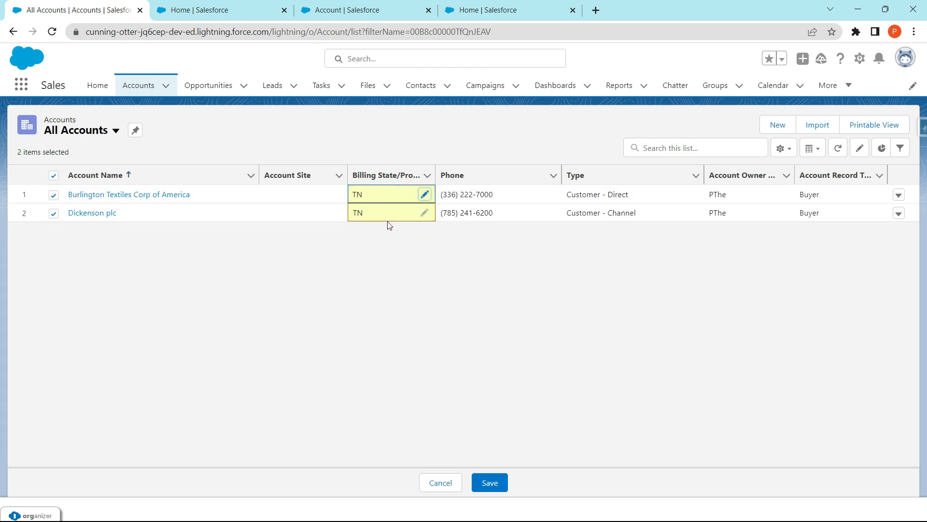
pyautogui.click(490, 482)
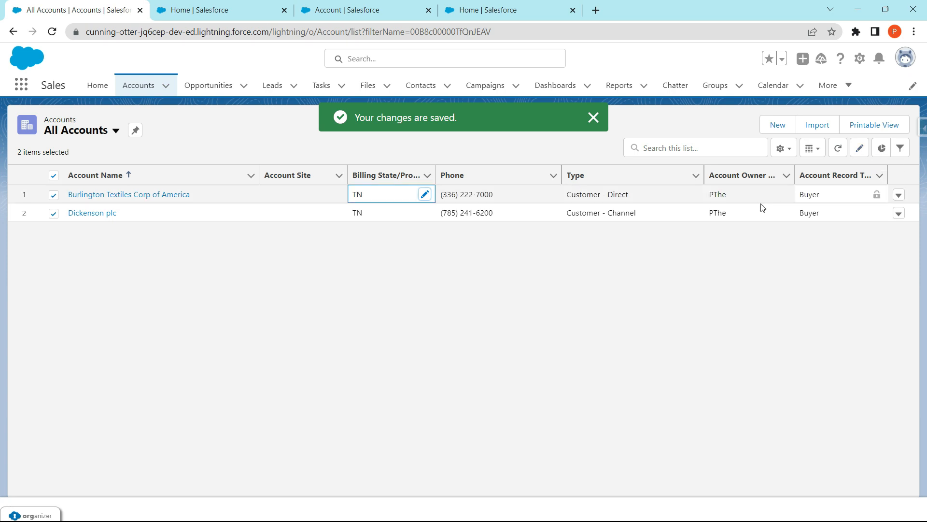
pyautogui.click(694, 195)
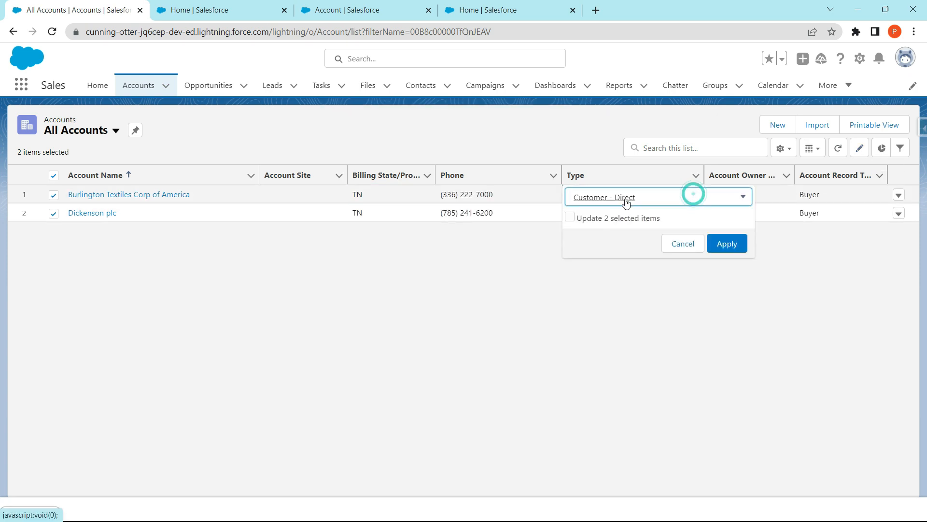
pyautogui.click(676, 243)
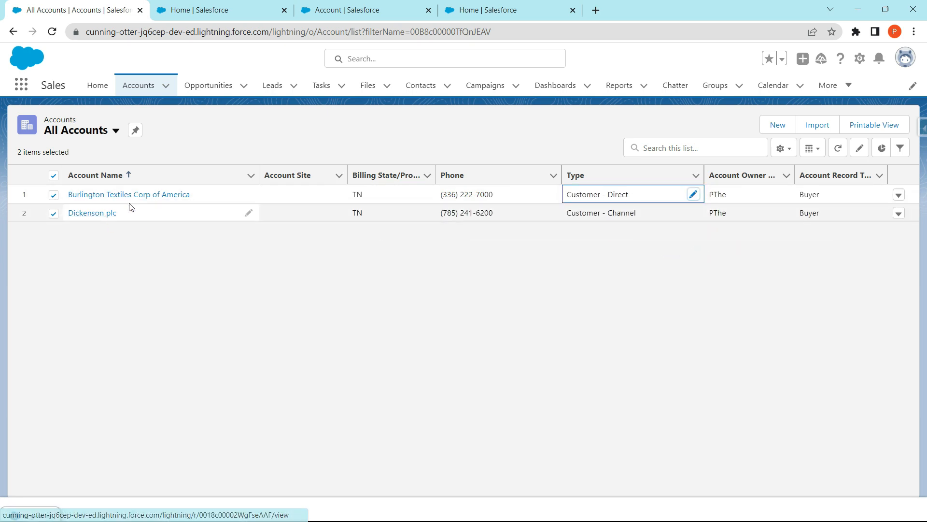
pyautogui.click(859, 149)
pyautogui.click(678, 245)
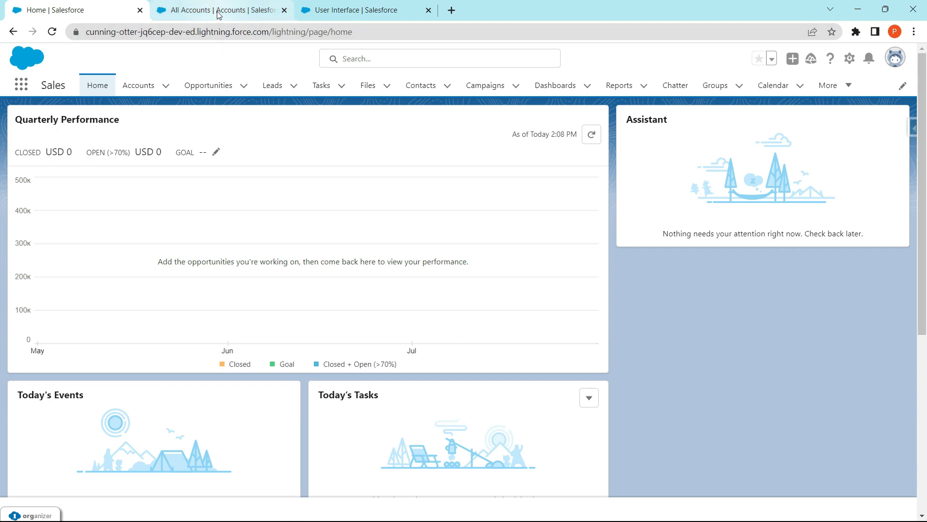
# - Recheck the User Interface settings, then return to All Accounts and change Edge Communications' Billing State/Province to TN
pyautogui.click(342, 11)
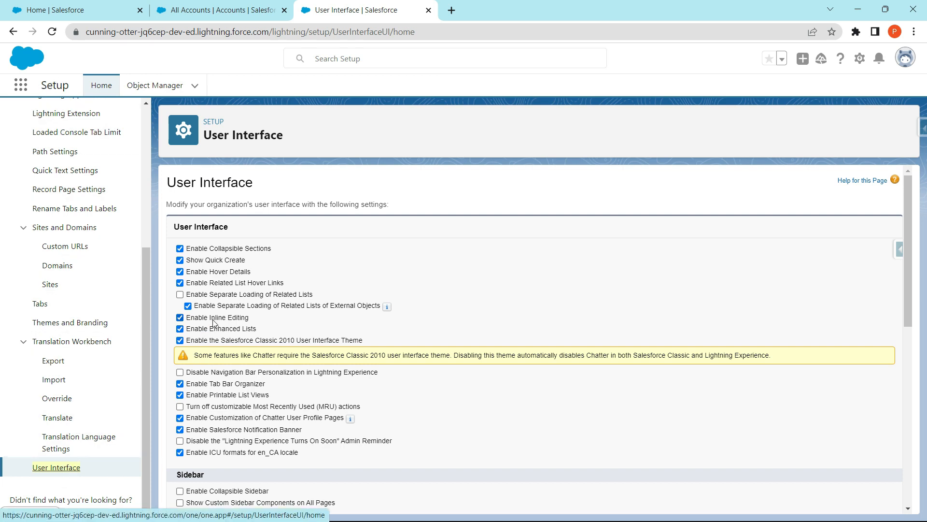
pyautogui.click(219, 13)
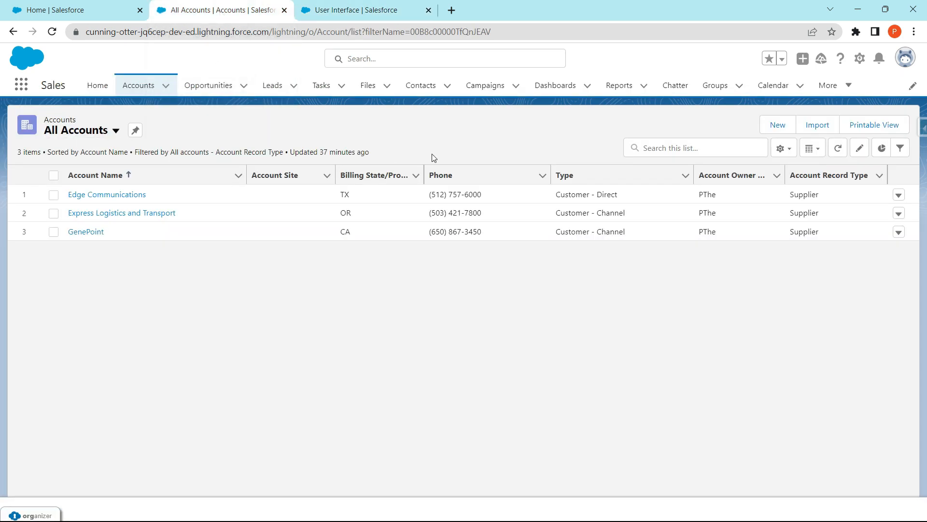
pyautogui.click(859, 150)
pyautogui.click(414, 194)
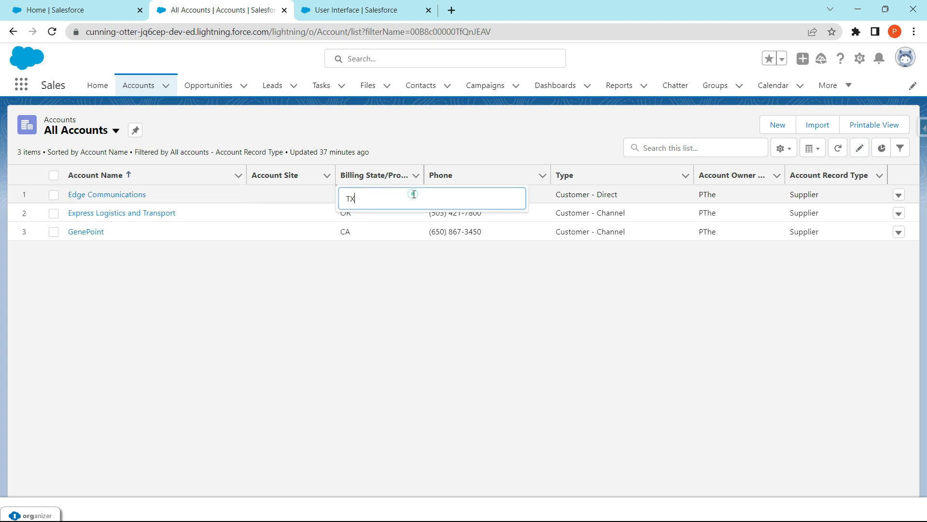
pyautogui.click(327, 193)
pyautogui.doubleClick(379, 193)
pyautogui.click(412, 190)
pyautogui.press('BackSpace')
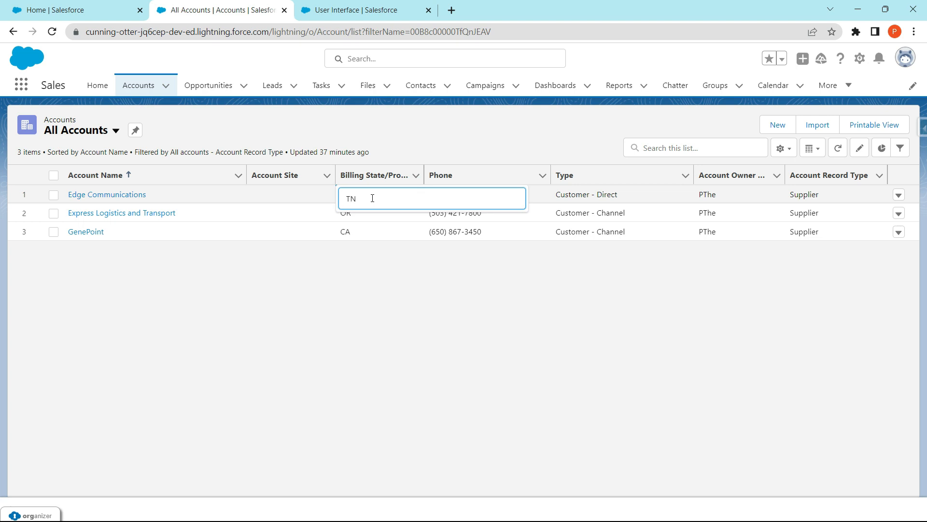
pyautogui.write('N')
pyautogui.click(357, 210)
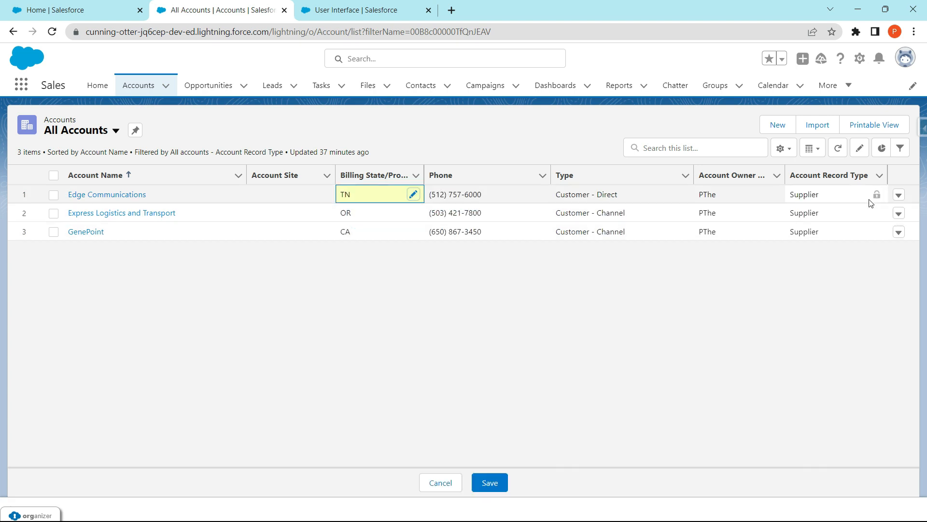
# - Select all three Supplier accounts, apply TN as Billing State/Province to every selected item and save
pyautogui.click(862, 151)
pyautogui.click(375, 213)
pyautogui.click(53, 176)
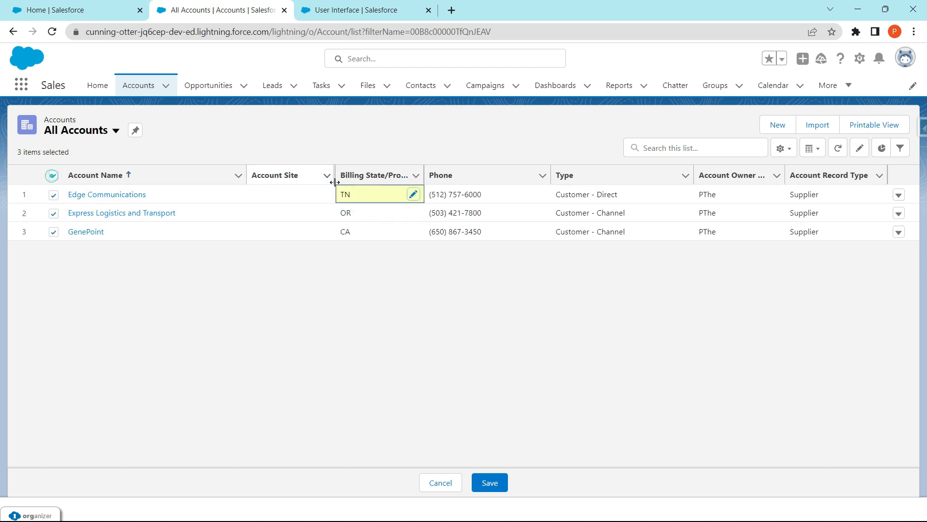
pyautogui.click(415, 195)
pyautogui.click(343, 220)
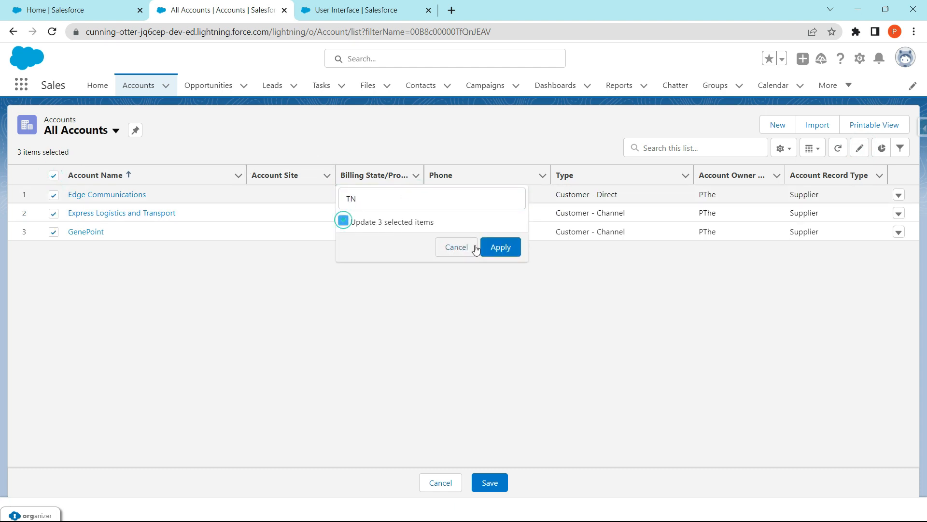
pyautogui.click(499, 248)
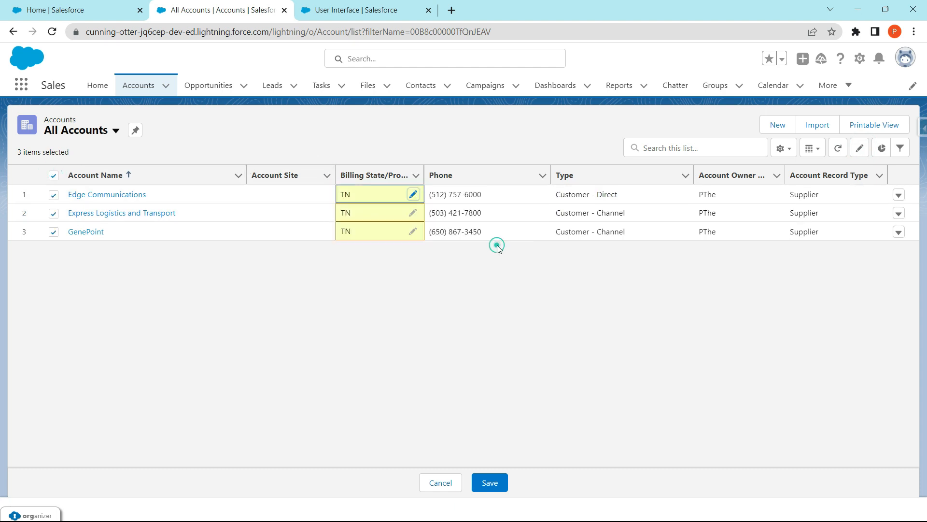
pyautogui.click(490, 482)
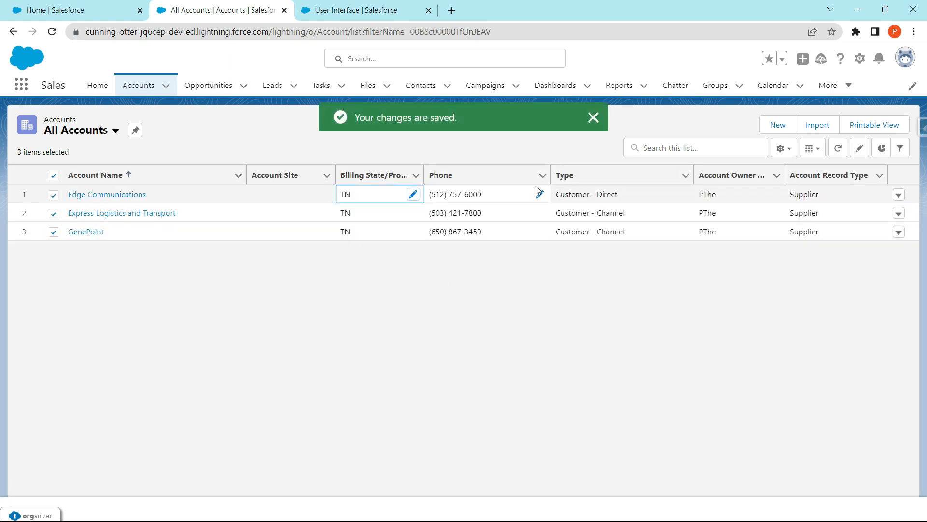